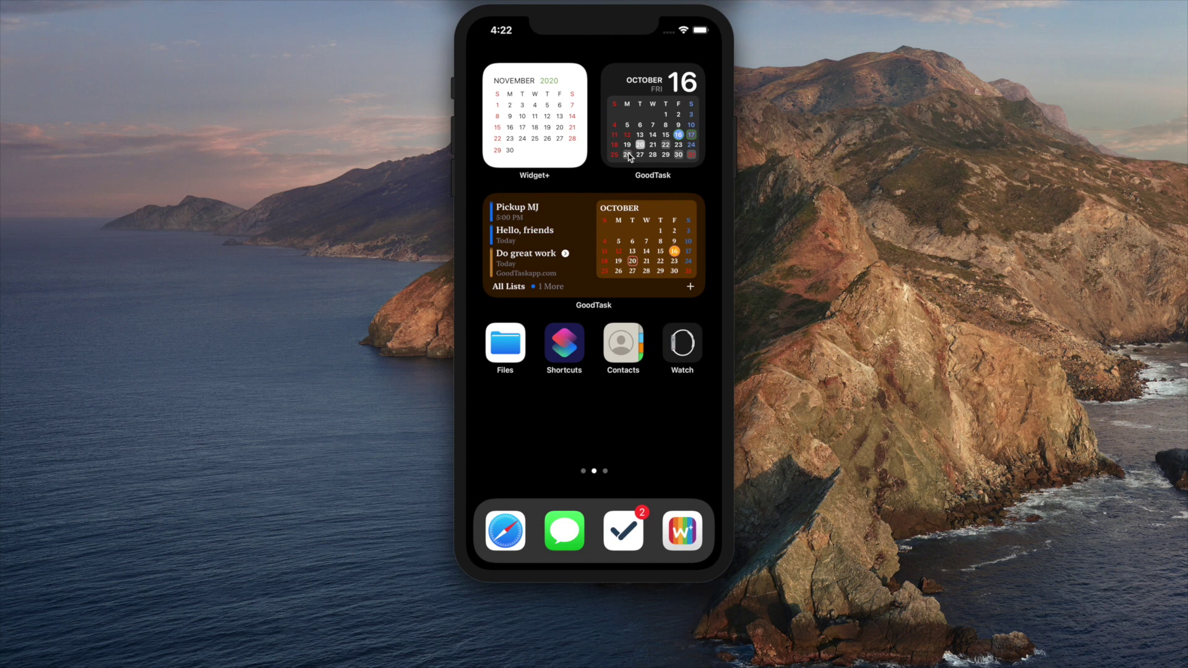
# Step: Bring up the context menu of the small GoodTask calendar widget on the home screen
pyautogui.click(675, 138)
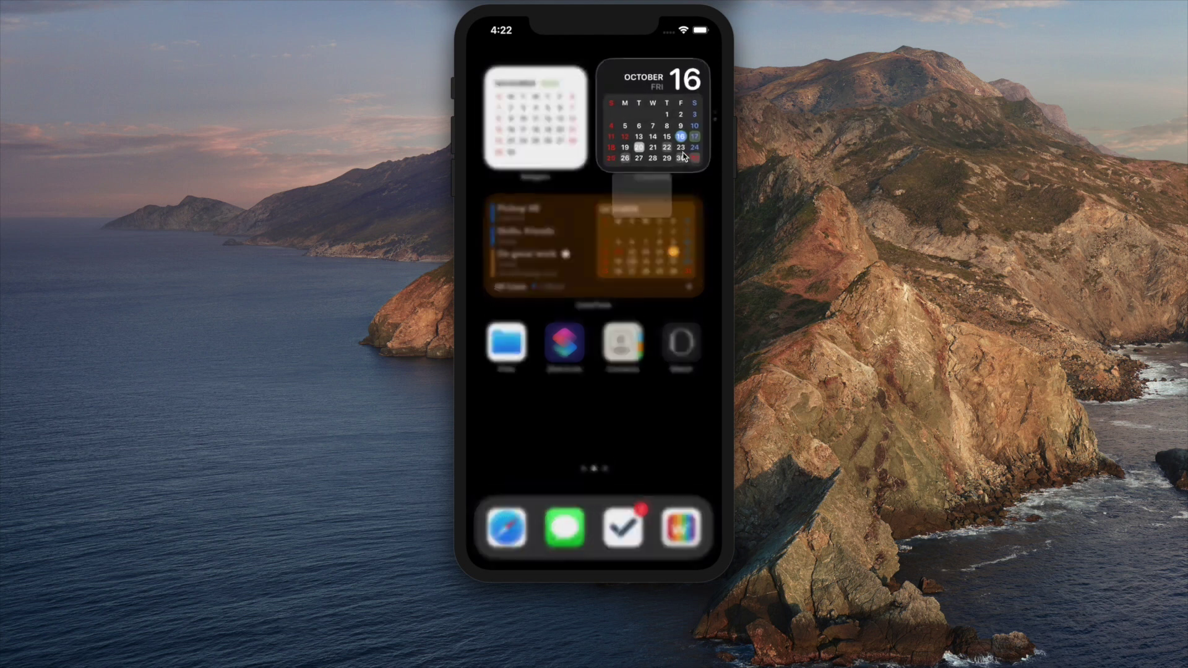
# Step: Open the GoodTask calendar widget's settings, scroll through its options, then close them
pyautogui.click(685, 198)
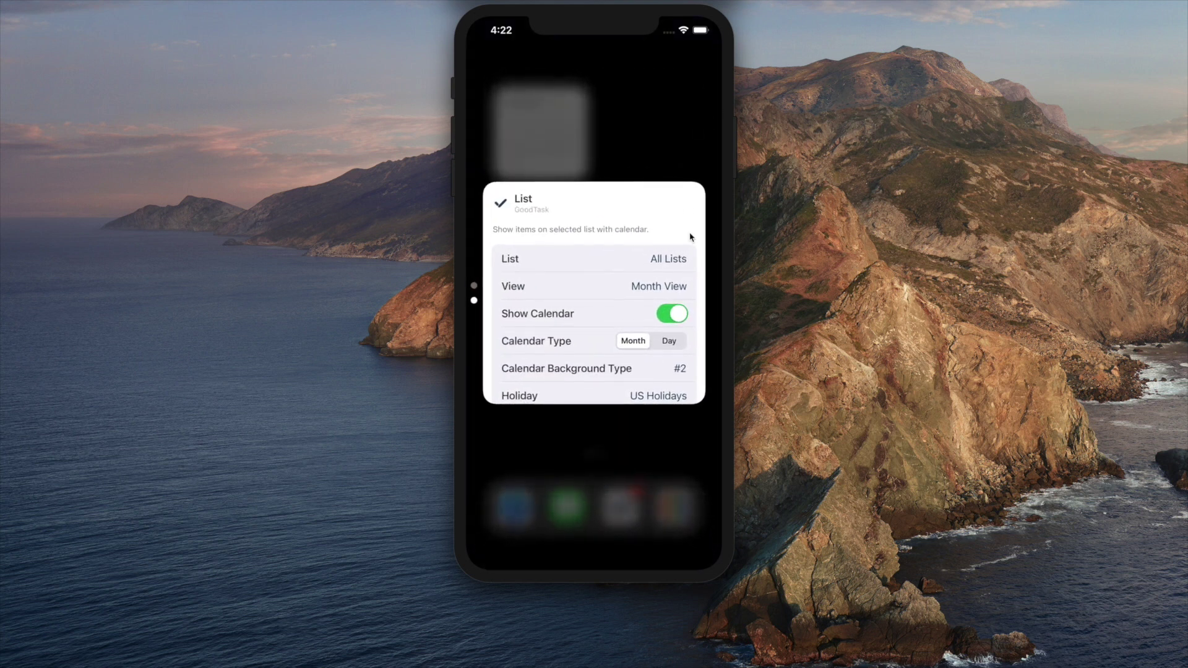
pyautogui.moveTo(587, 357); pyautogui.dragTo(602, 223)
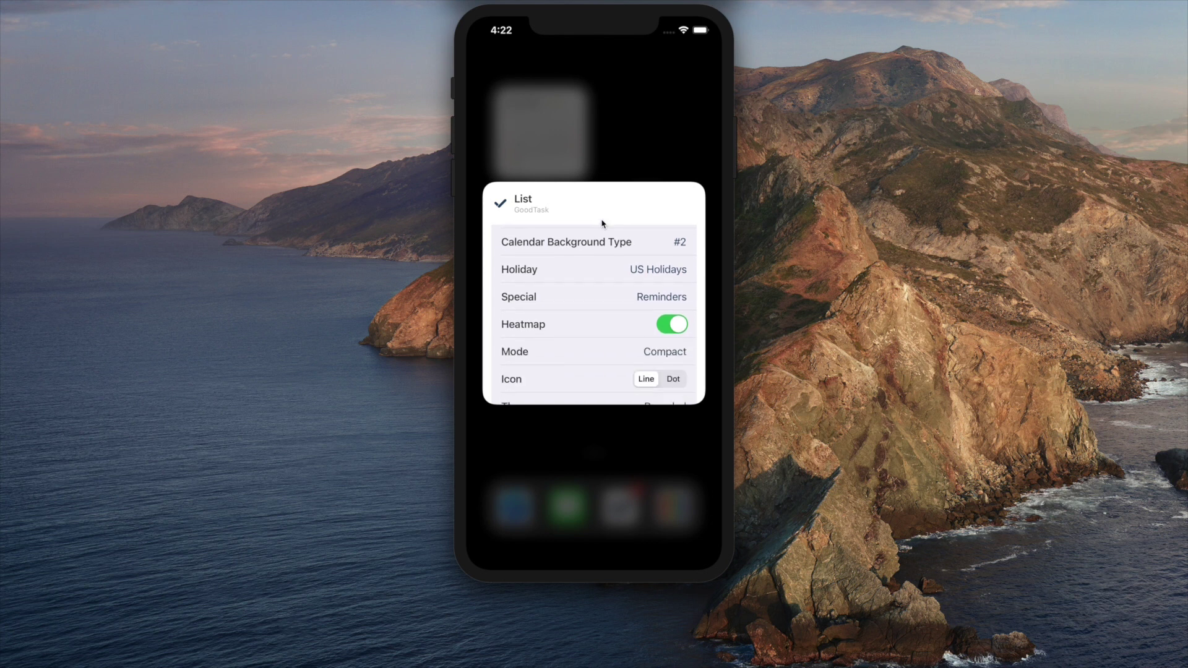
pyautogui.click(626, 121)
# Step: In GoodTask Settings > Favorites, keep the New Calendar Event favorite's type unchanged
pyautogui.click(634, 524)
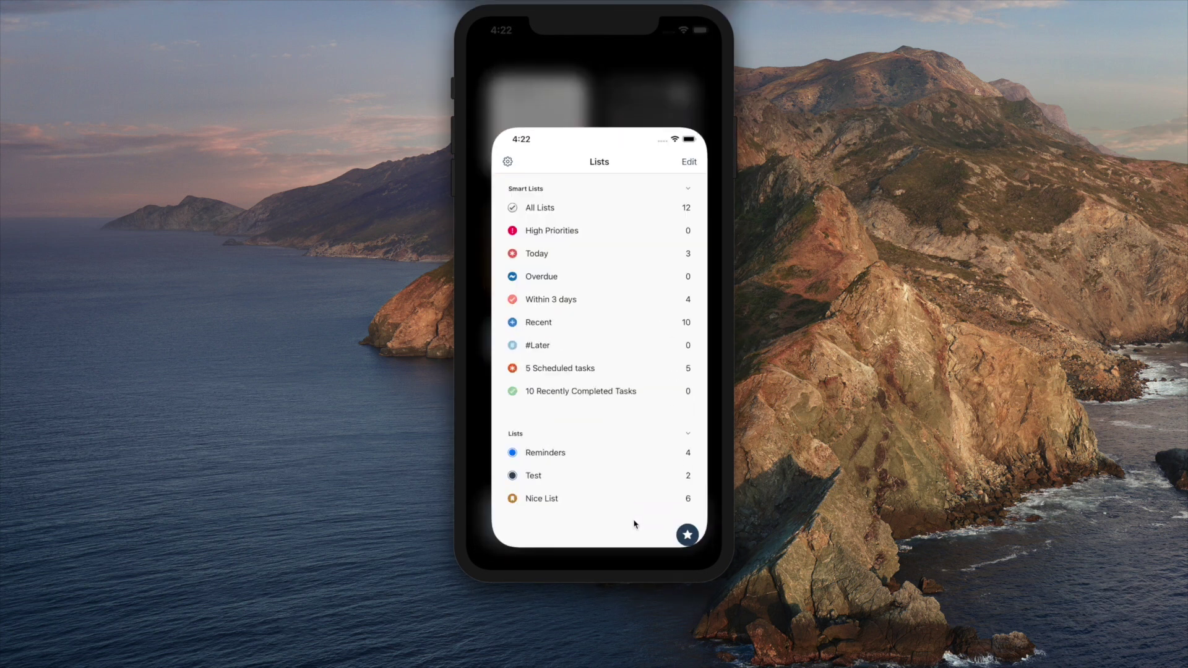
pyautogui.click(484, 57)
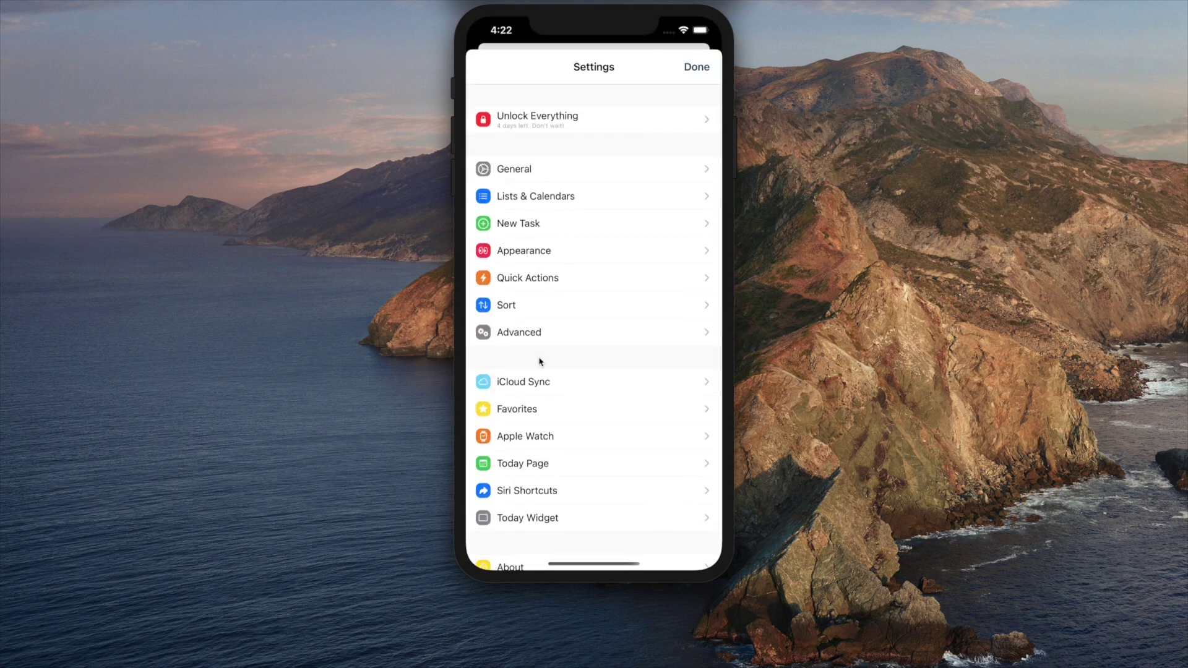
pyautogui.click(525, 413)
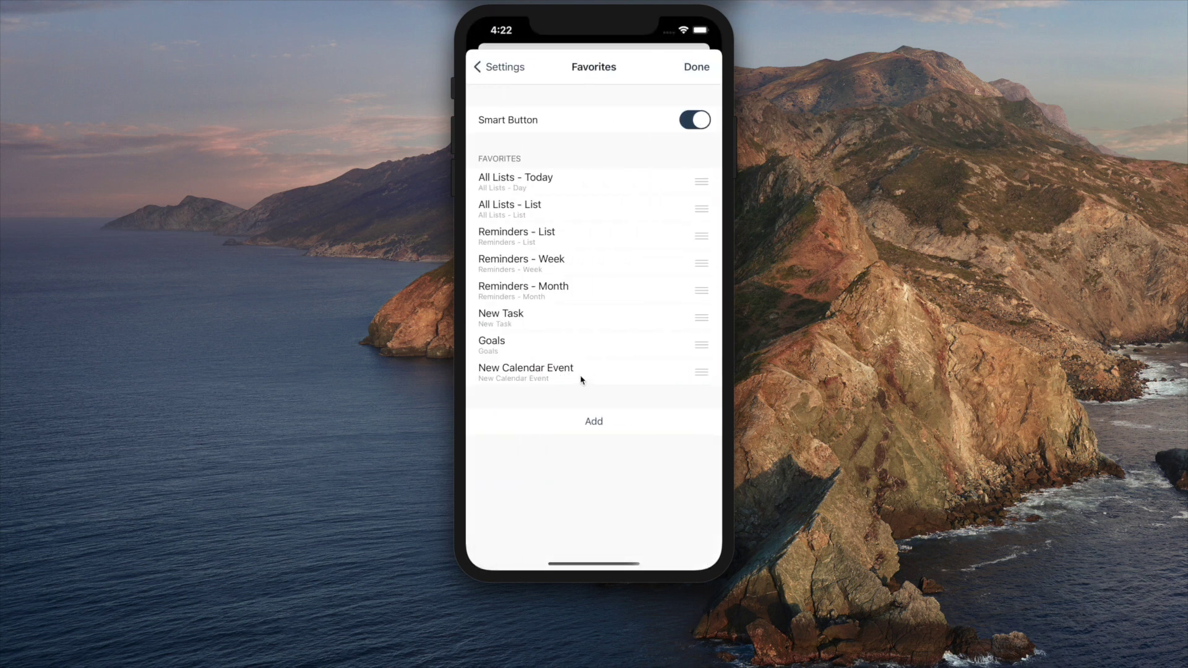
pyautogui.click(582, 379)
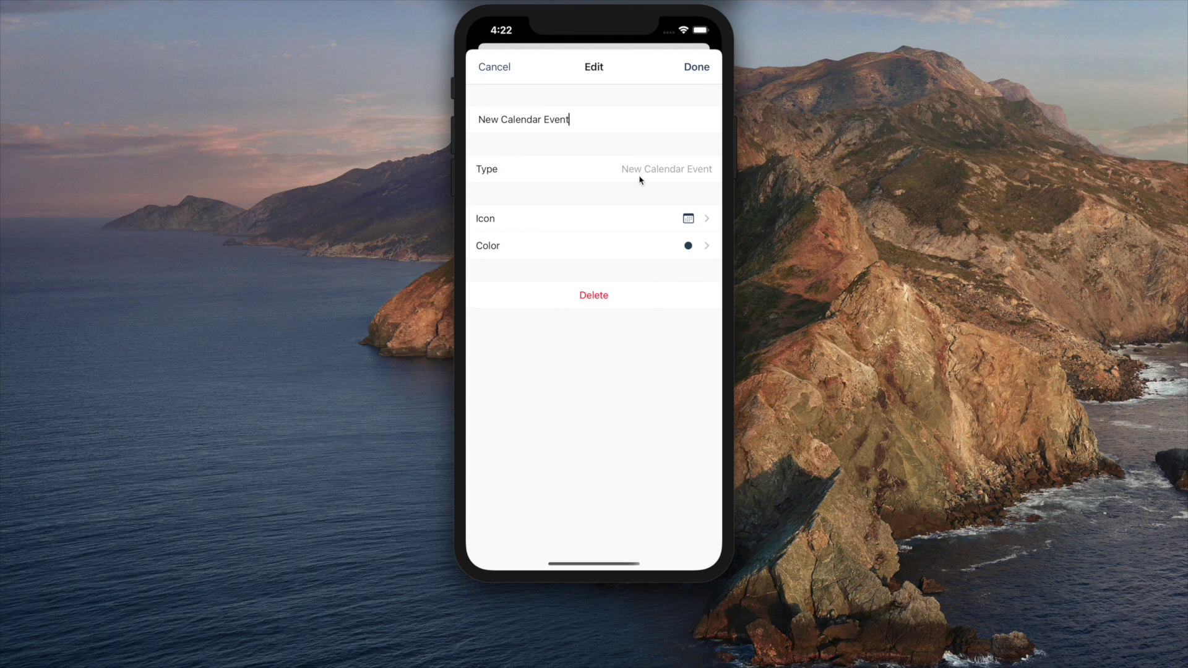
pyautogui.click(639, 178)
pyautogui.click(588, 491)
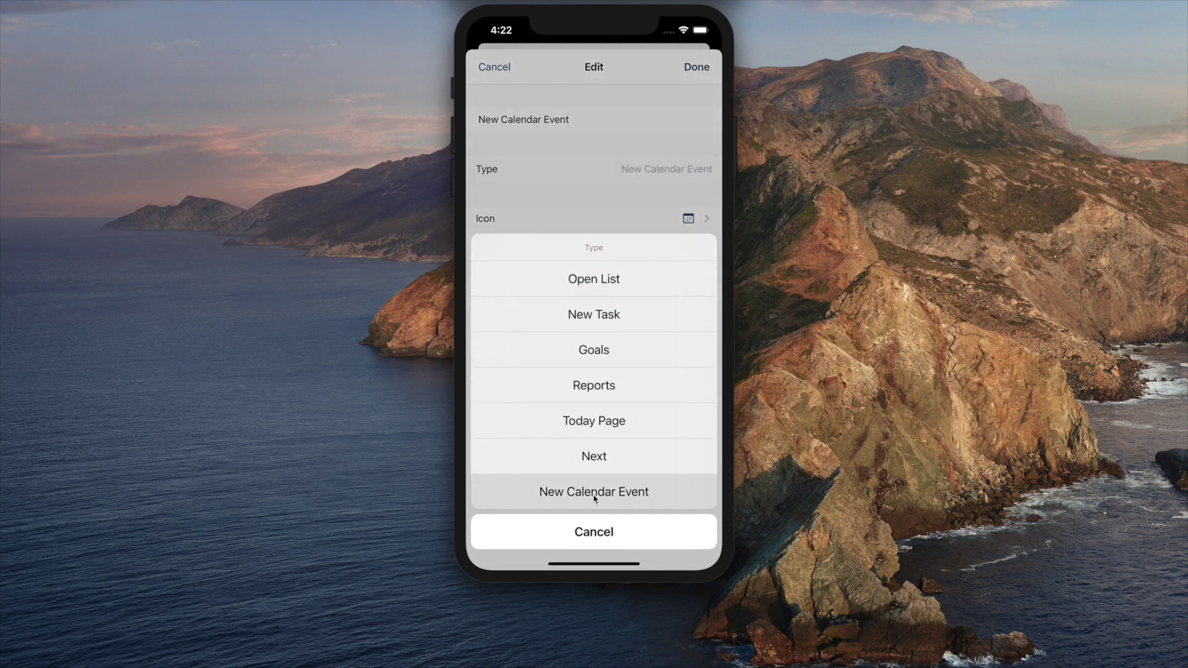
pyautogui.click(506, 64)
pyautogui.click(697, 68)
# Step: Start a new calendar event from the favorites, then discard it unchanged
pyautogui.click(692, 503)
pyautogui.click(682, 416)
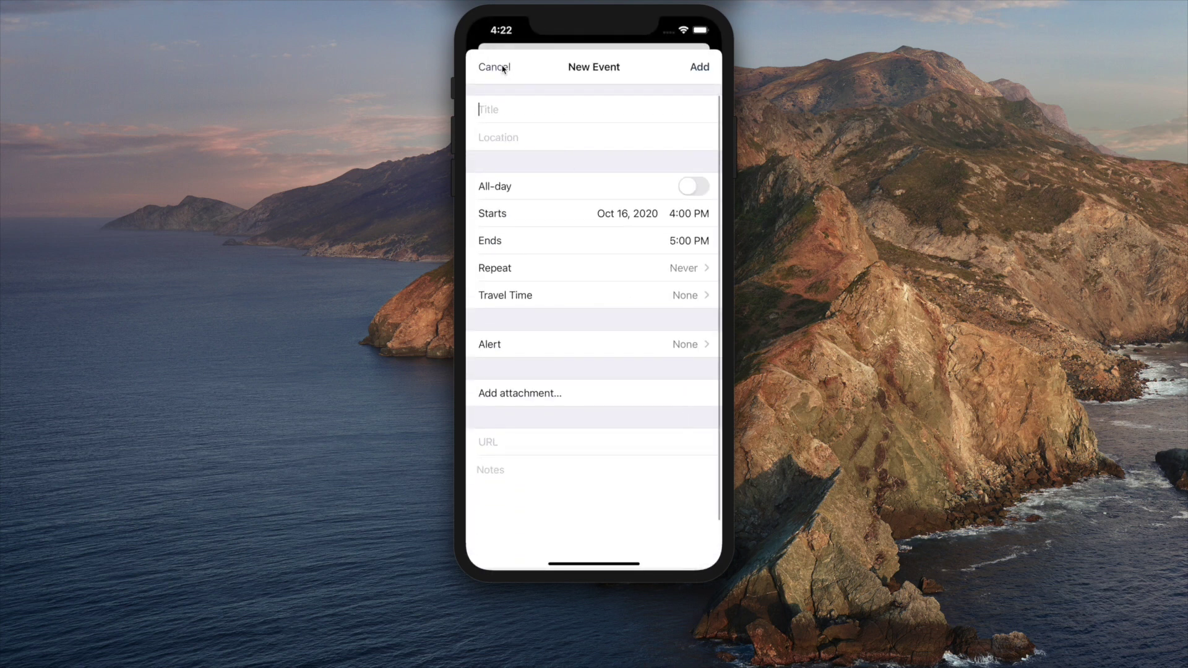
pyautogui.click(504, 68)
pyautogui.click(618, 490)
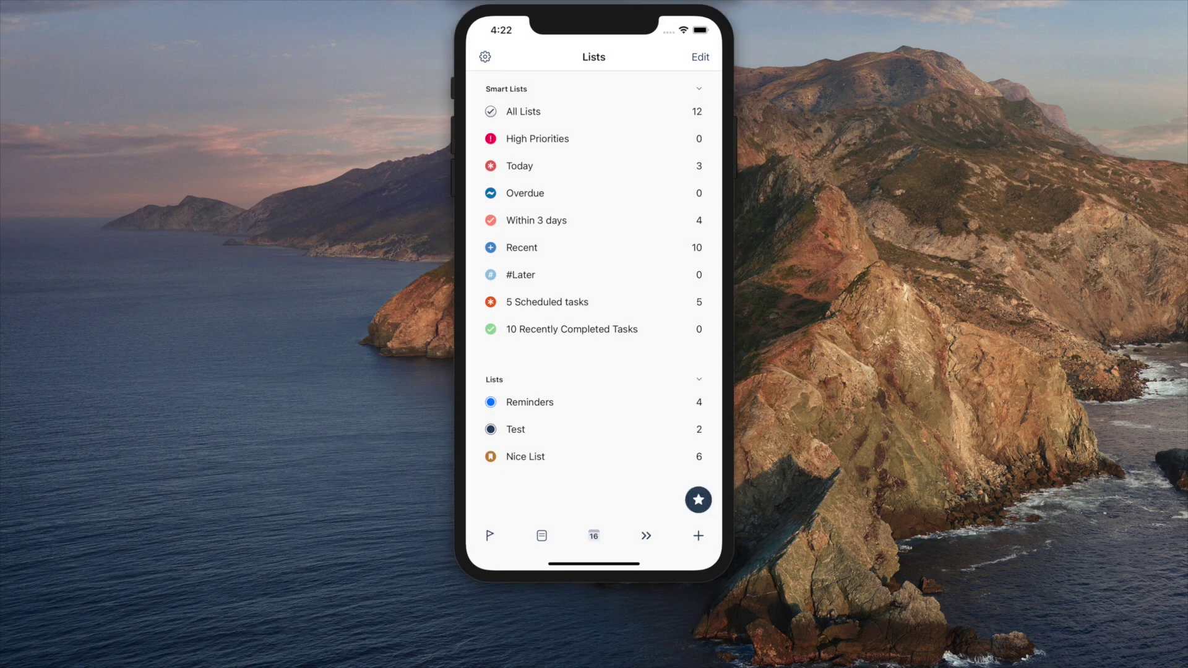
# Step: Back on the home screen, set the calendar widget's Calendar Background Type to #1
pyautogui.press('super+shift+h')
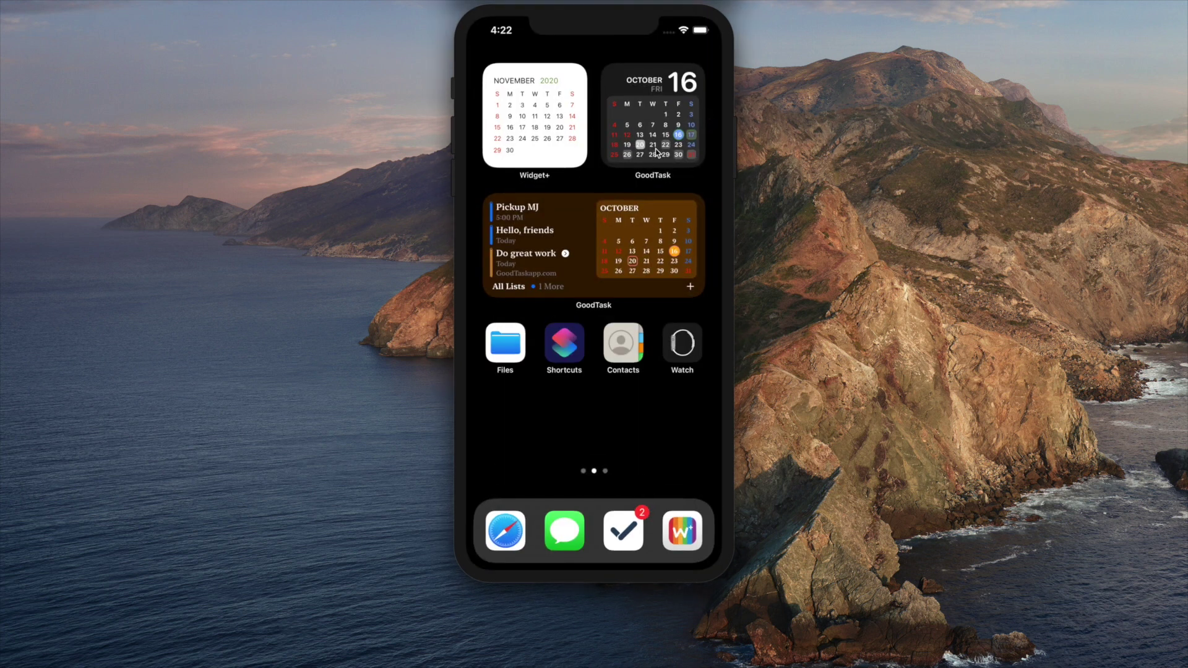
pyautogui.click(657, 152)
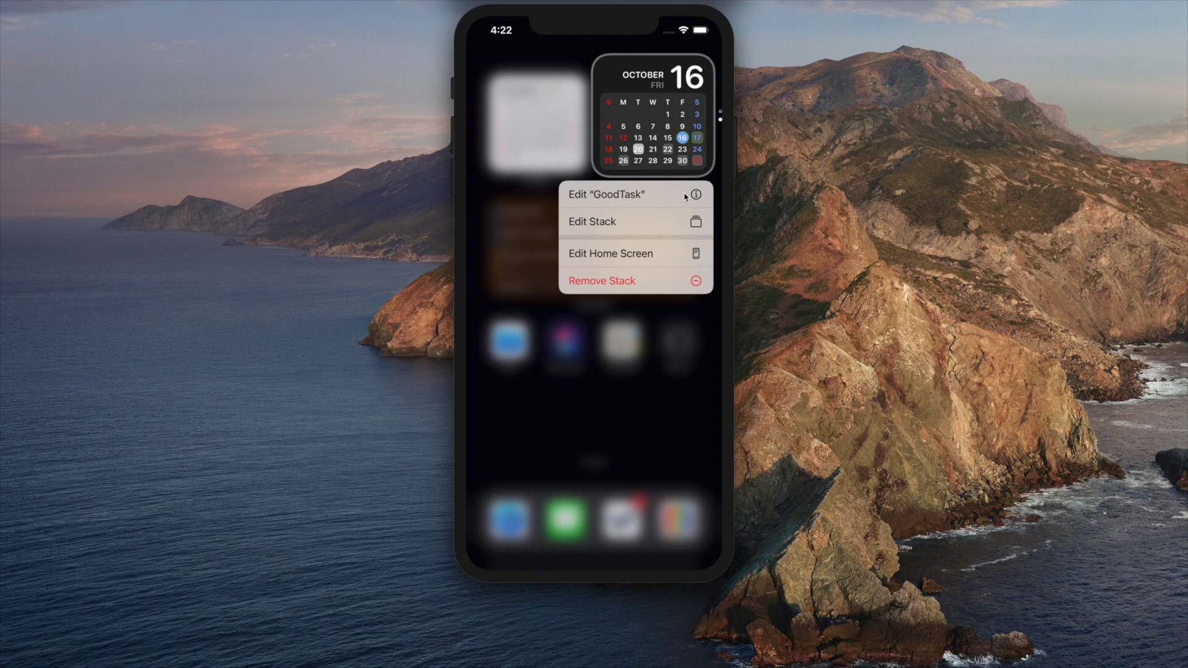
pyautogui.click(685, 197)
pyautogui.moveTo(588, 339); pyautogui.dragTo(591, 312)
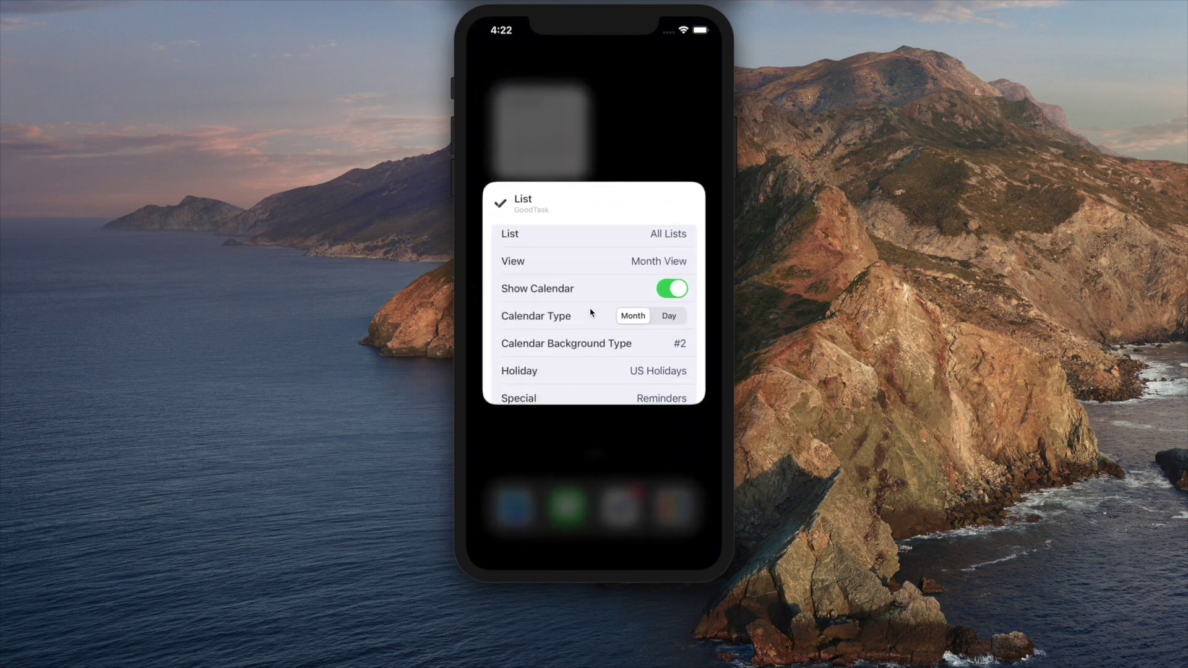
pyautogui.click(679, 344)
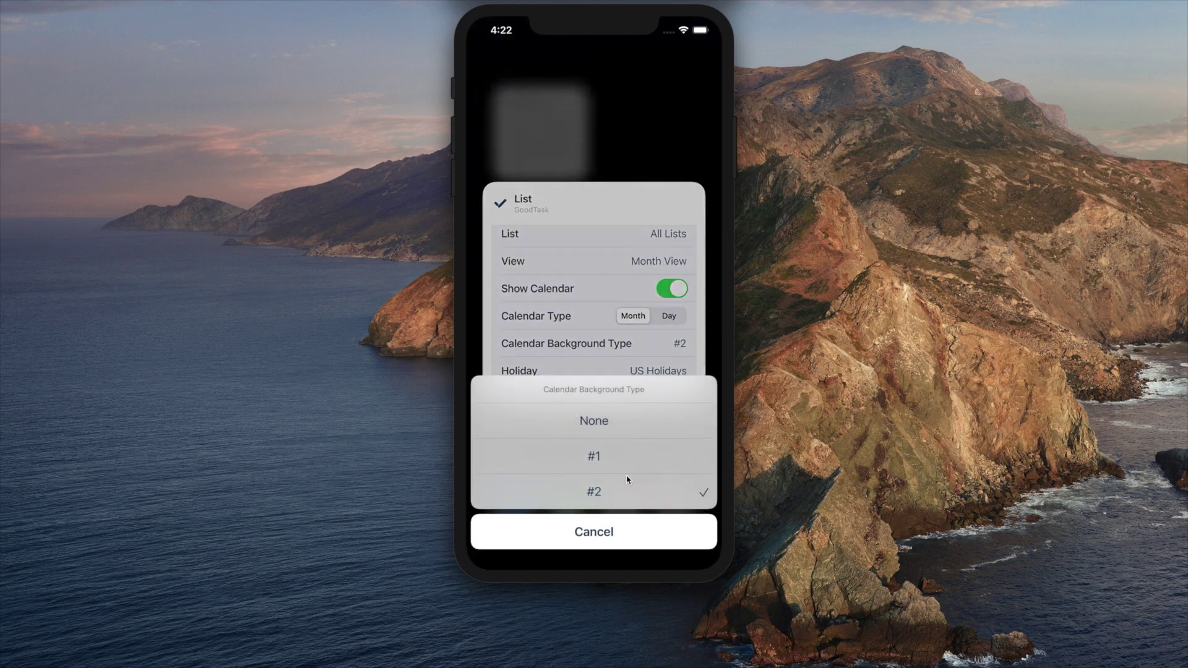
pyautogui.click(641, 456)
pyautogui.click(662, 425)
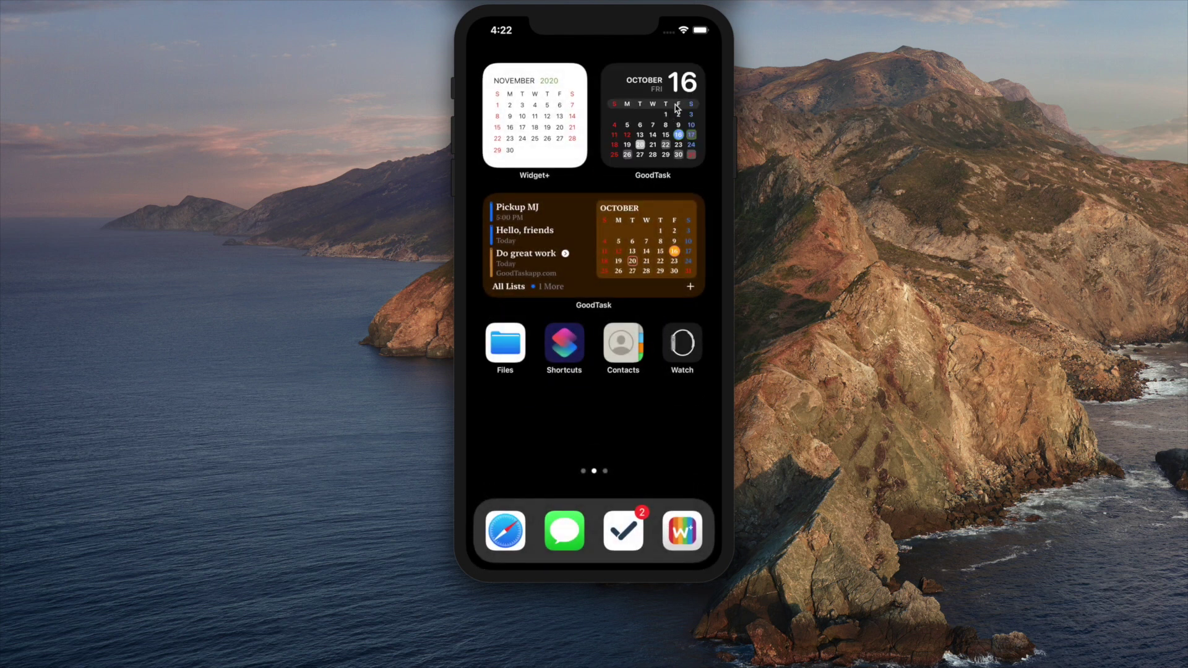
# Step: Switch the calendar widget's Calendar Background Type back to #2
pyautogui.click(682, 151)
pyautogui.click(686, 201)
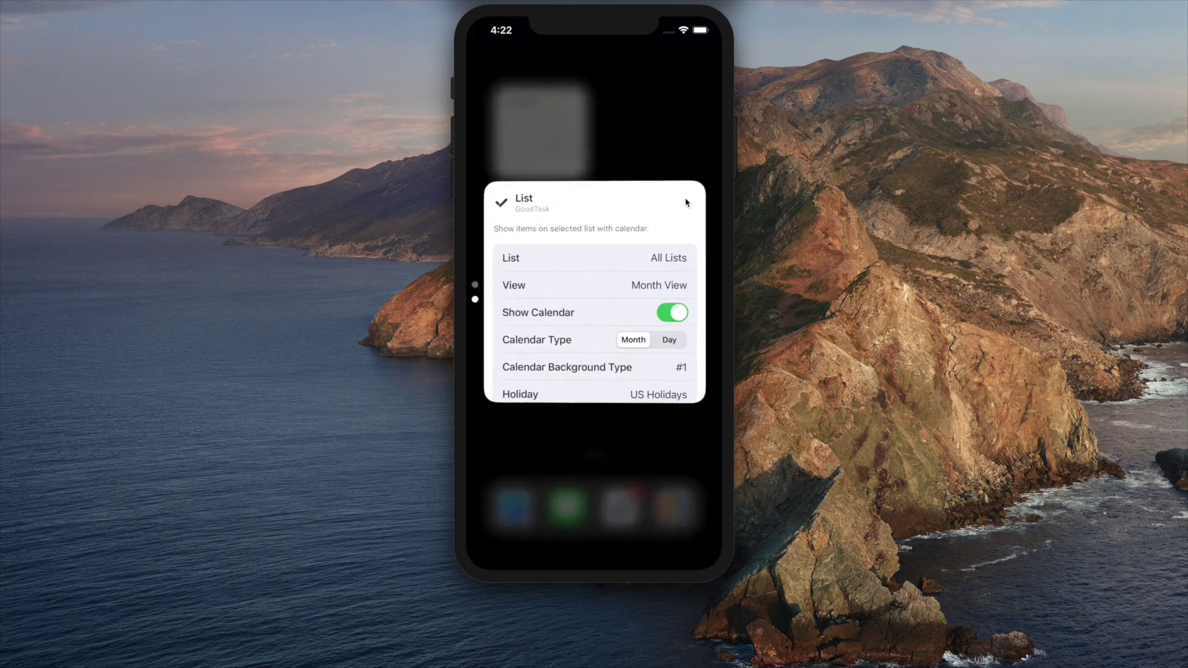
pyautogui.moveTo(551, 313); pyautogui.dragTo(596, 255)
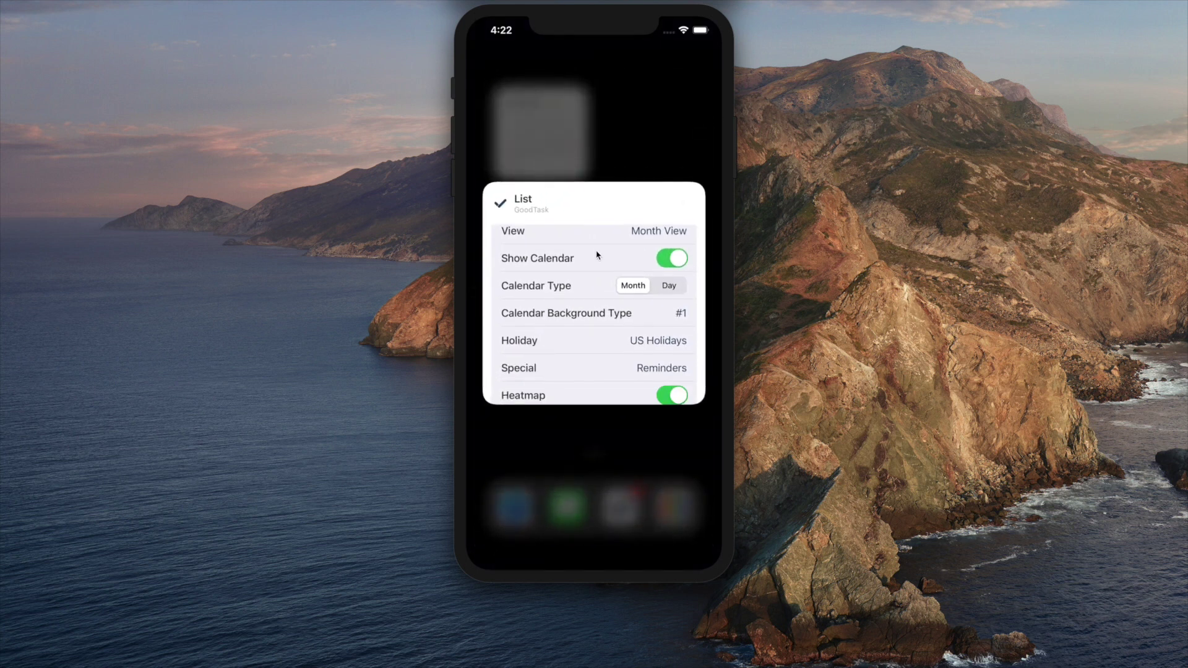
pyautogui.click(679, 323)
pyautogui.click(663, 424)
pyautogui.click(676, 437)
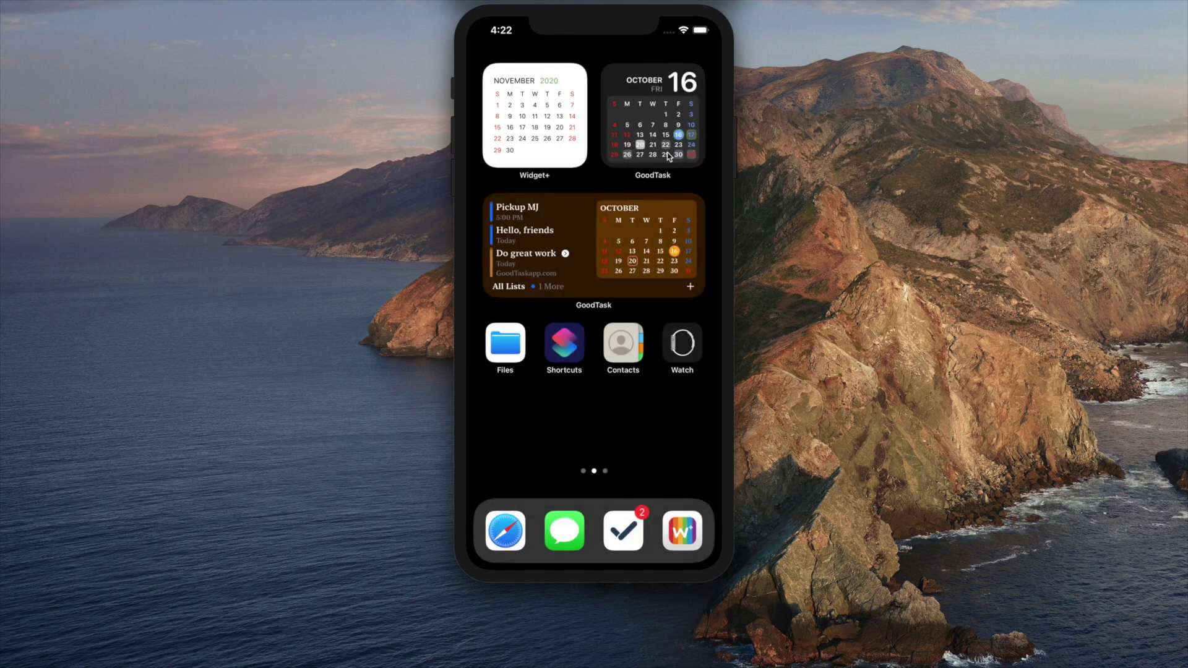
# Step: Keep US Holidays as the widget's Holiday calendar and Reminders as its Special list
pyautogui.click(685, 126)
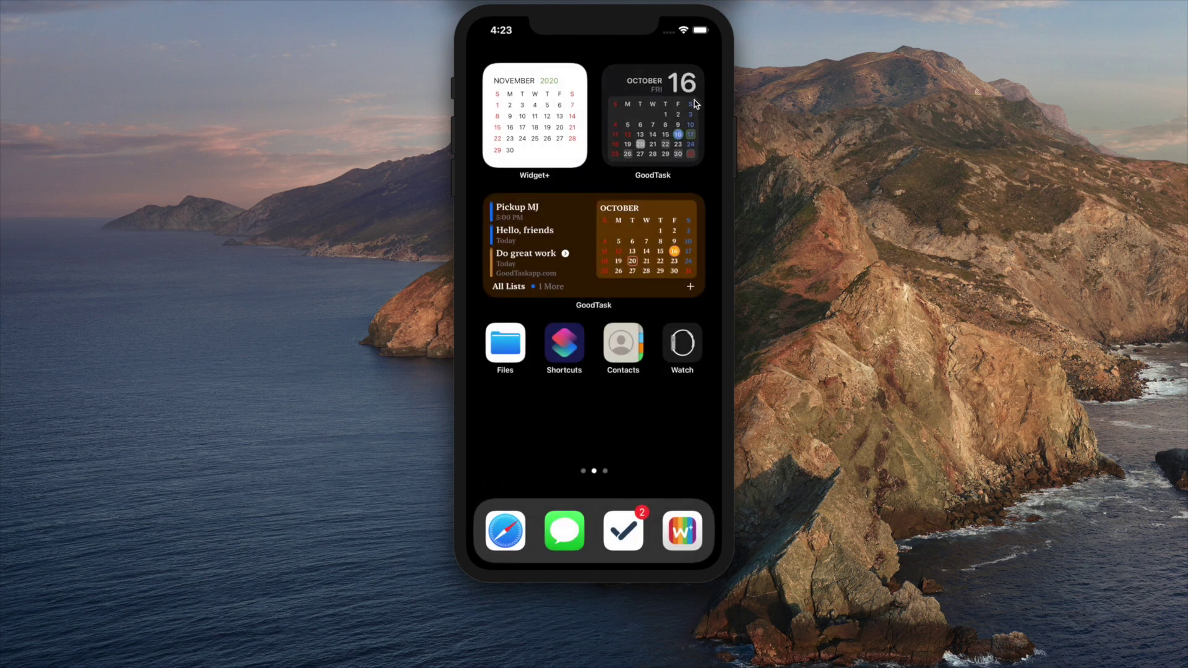
pyautogui.click(675, 192)
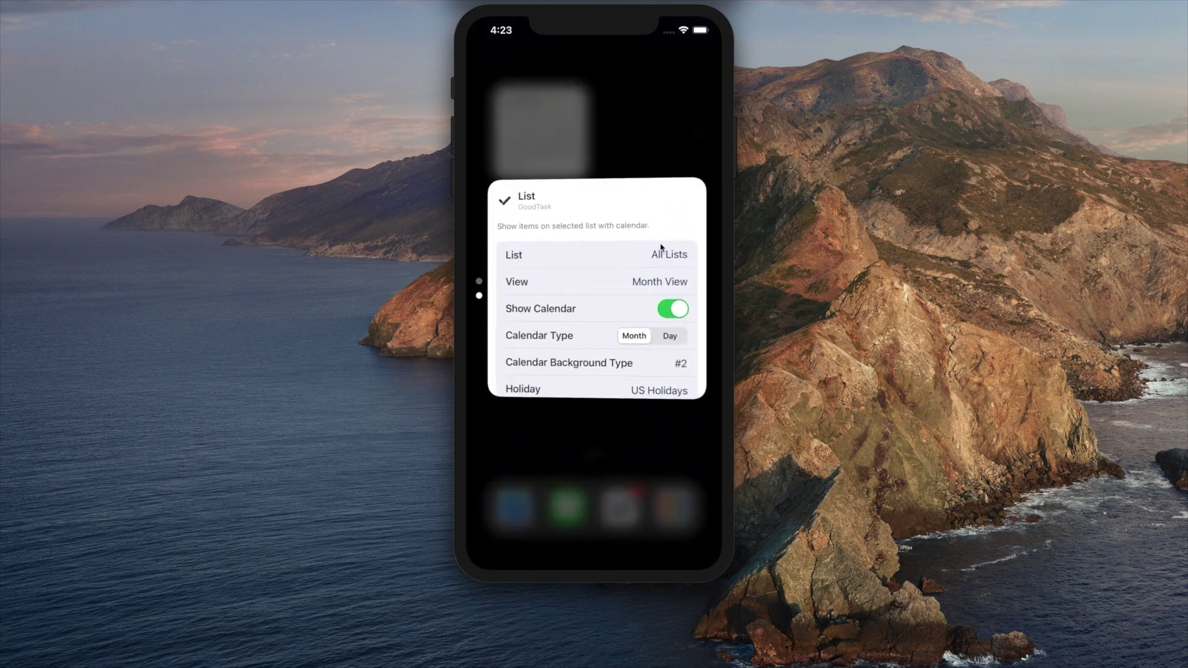
pyautogui.moveTo(554, 339); pyautogui.dragTo(562, 282)
pyautogui.click(665, 353)
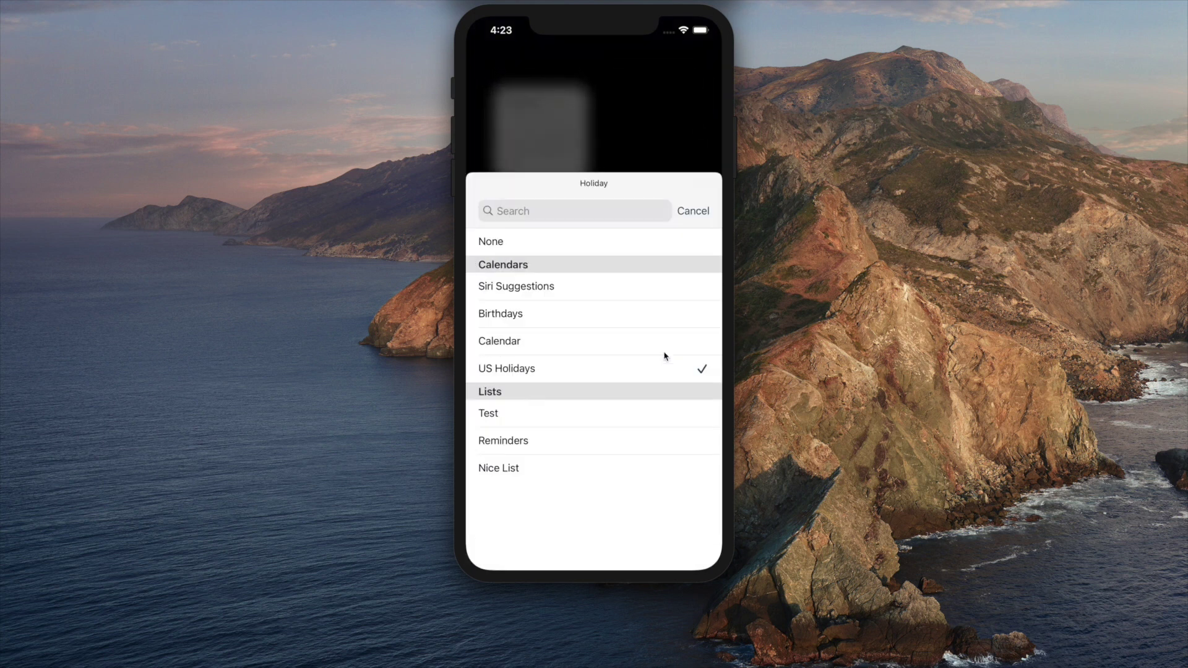
pyautogui.click(636, 255)
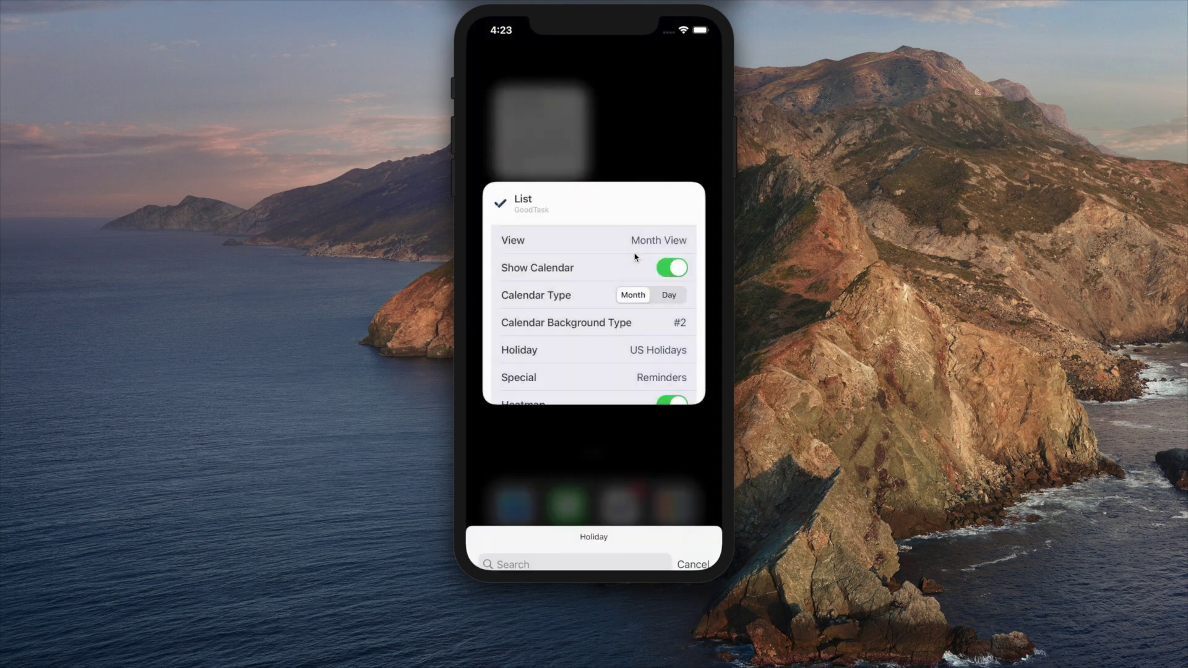
pyautogui.scroll(-2, 626, 326)
pyautogui.click(671, 348)
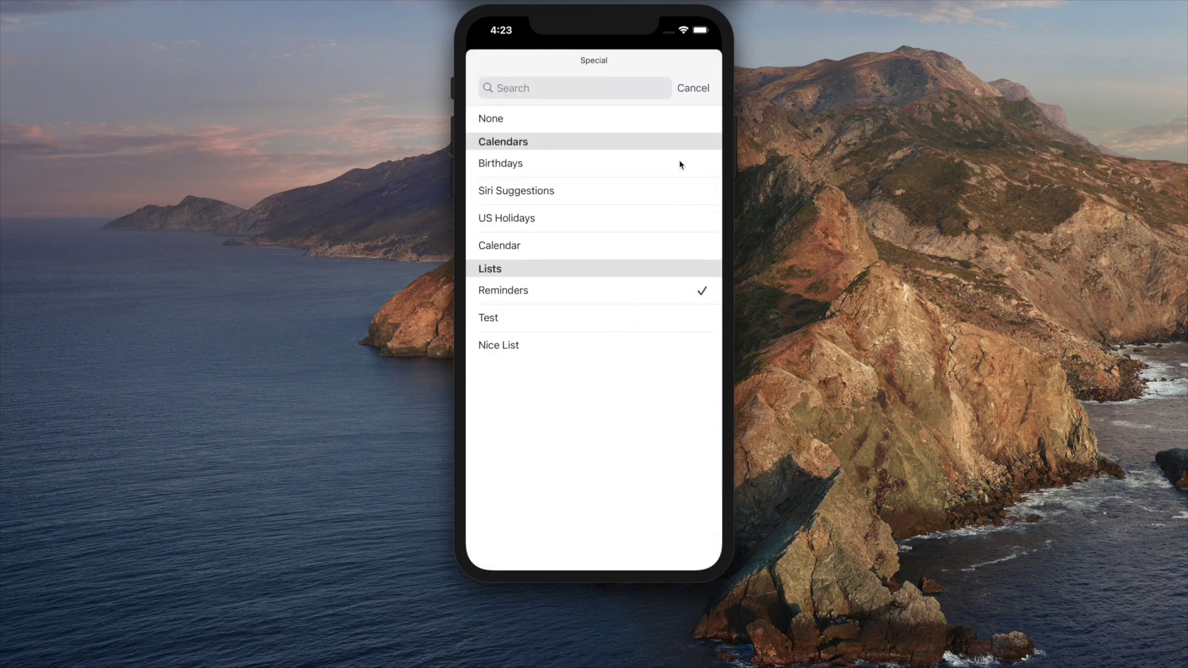
pyautogui.click(691, 89)
# Step: Reopen the GoodTask widget settings, review them, and leave the View as Month View
pyautogui.click(651, 147)
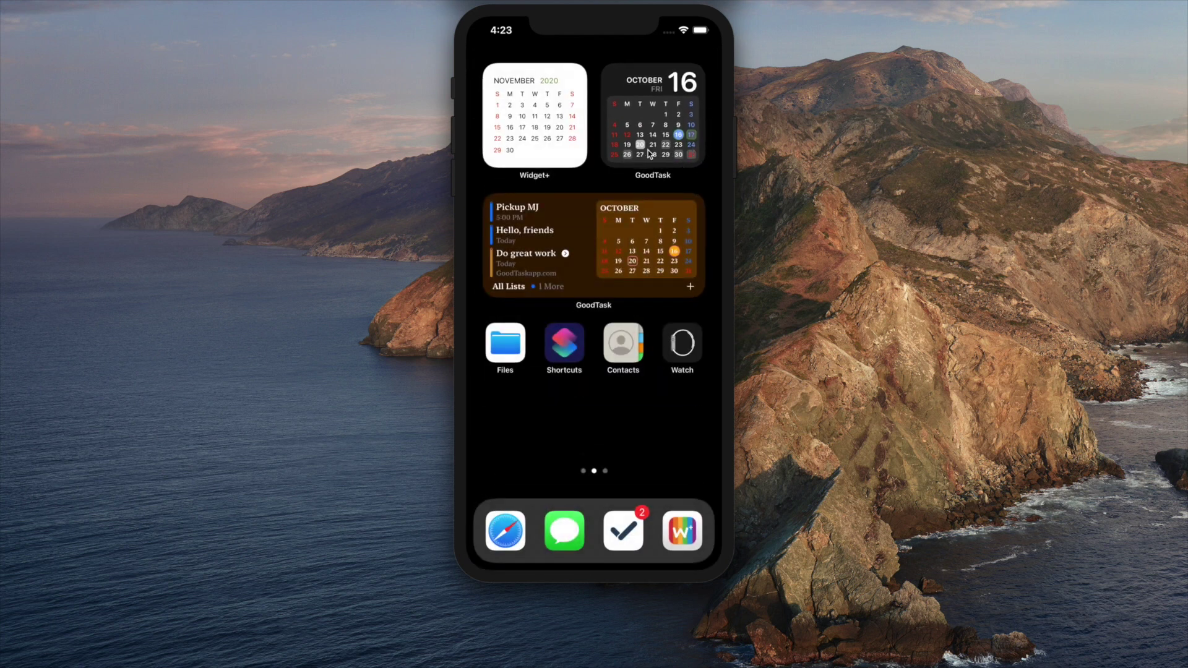
pyautogui.click(691, 159)
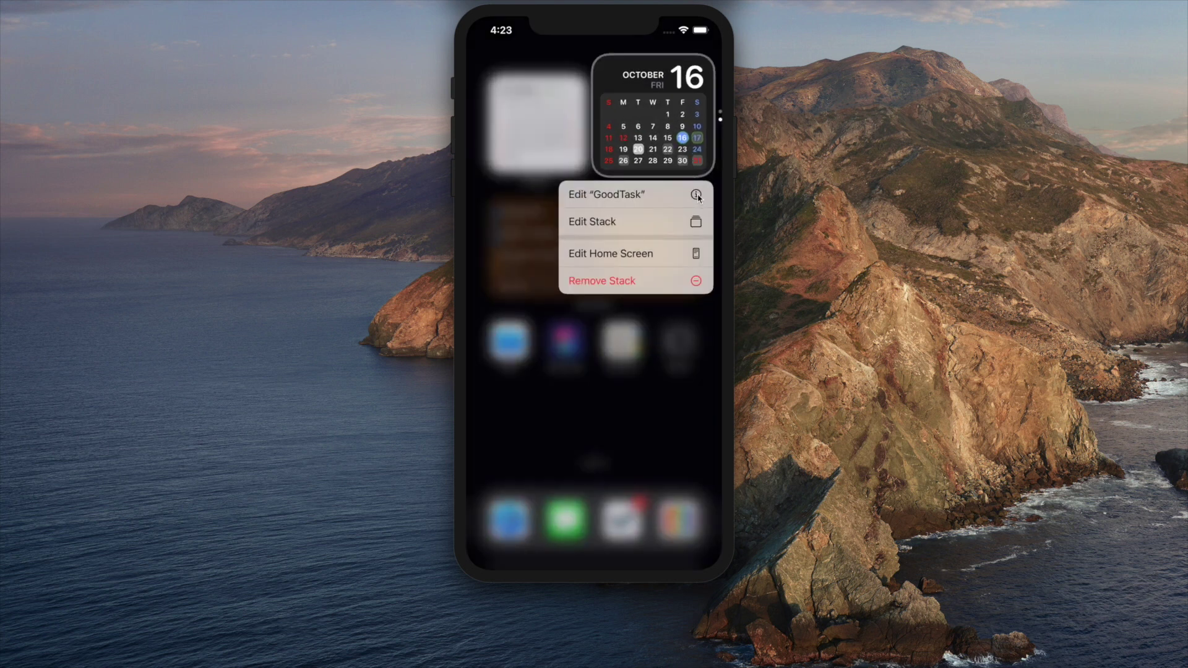
pyautogui.click(696, 196)
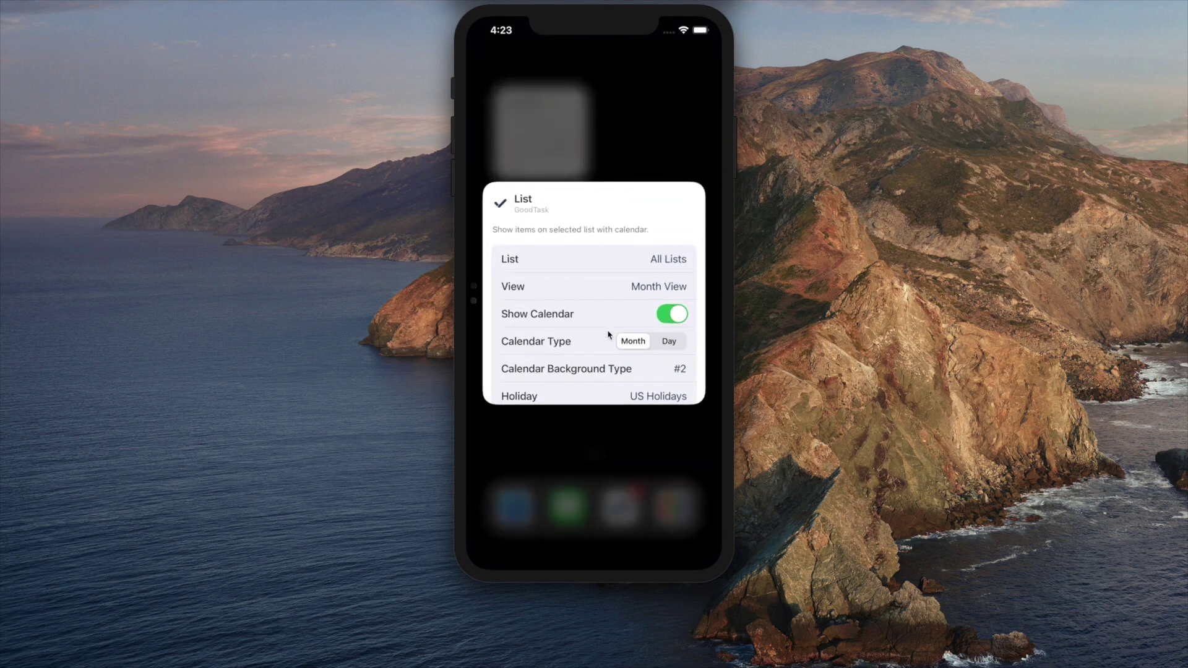
pyautogui.moveTo(606, 334); pyautogui.dragTo(625, 240)
pyautogui.moveTo(607, 299); pyautogui.dragTo(608, 276)
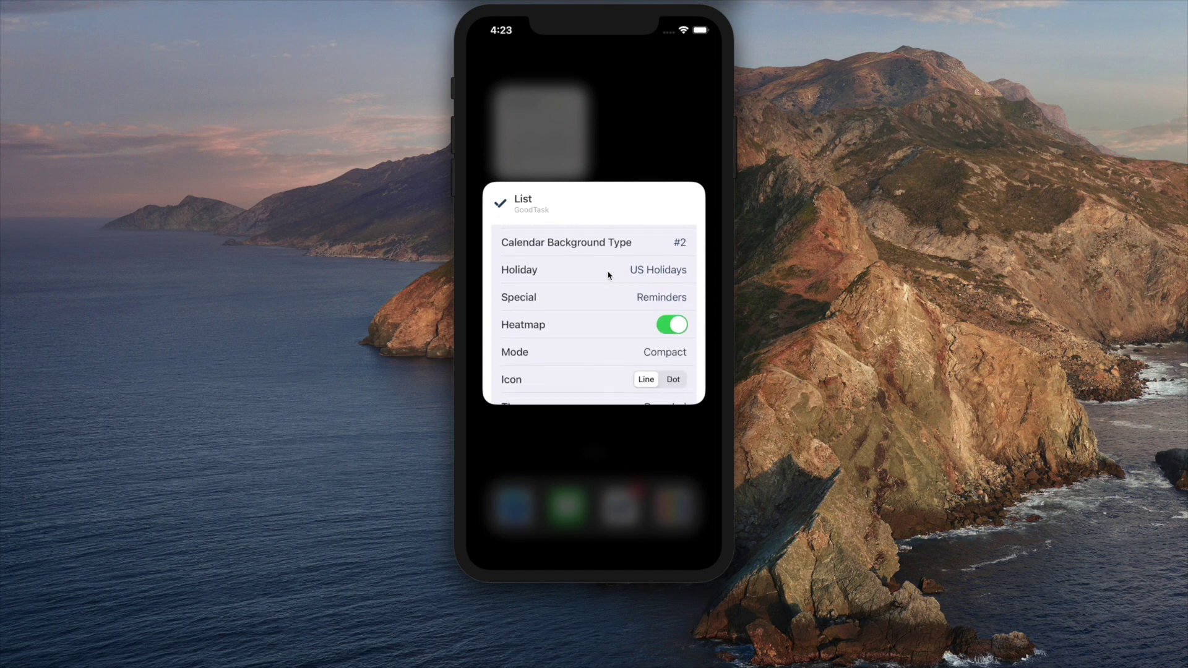
pyautogui.moveTo(638, 344); pyautogui.dragTo(636, 310)
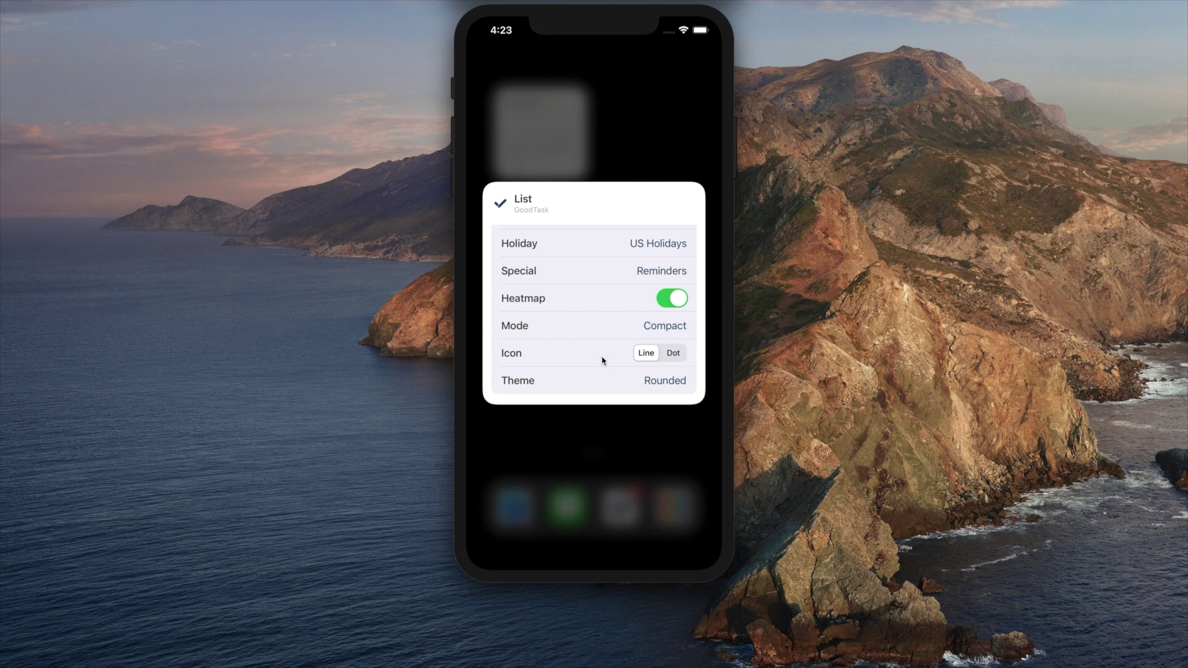
pyautogui.moveTo(591, 303); pyautogui.dragTo(588, 390)
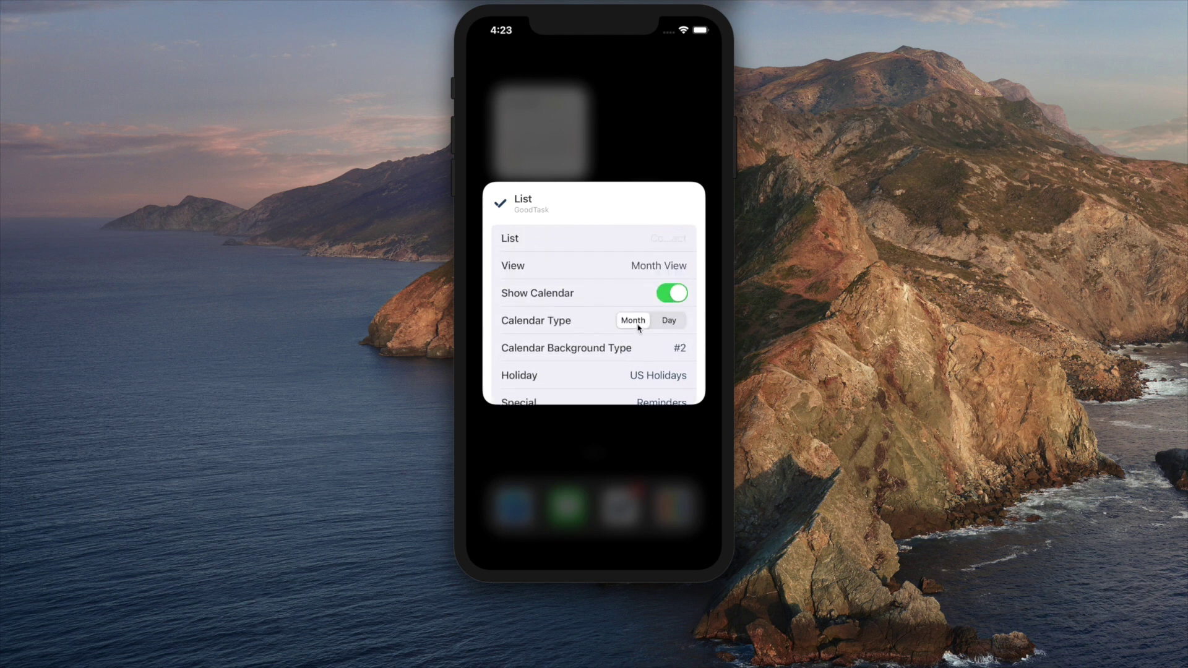
pyautogui.click(668, 293)
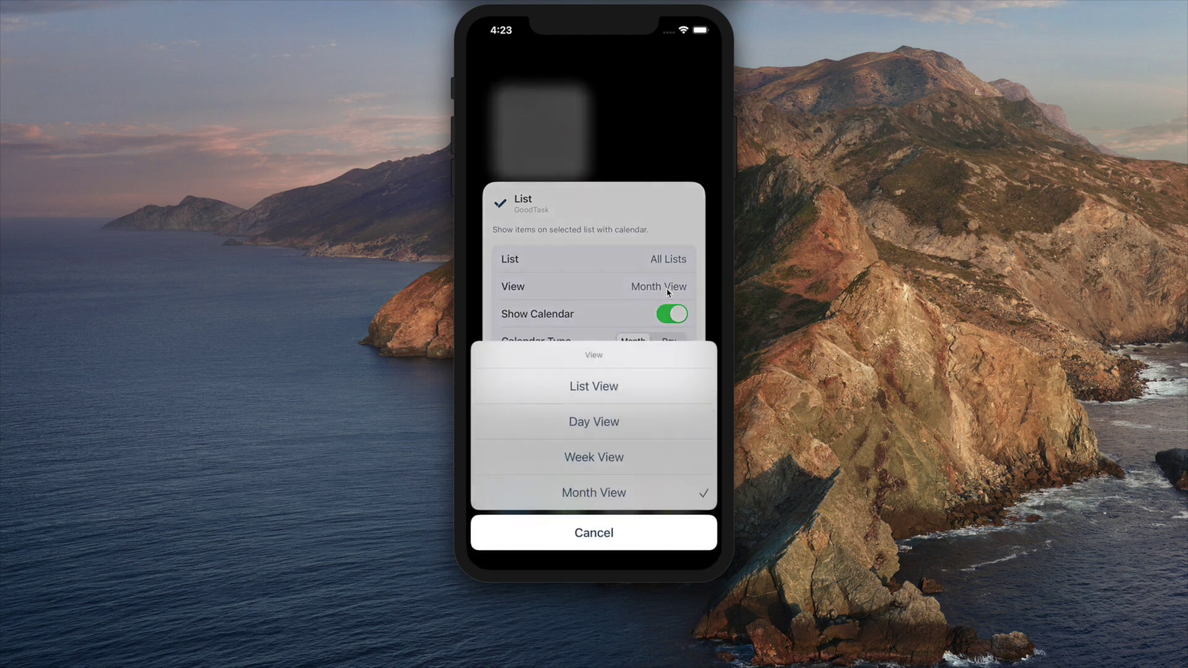
pyautogui.click(634, 533)
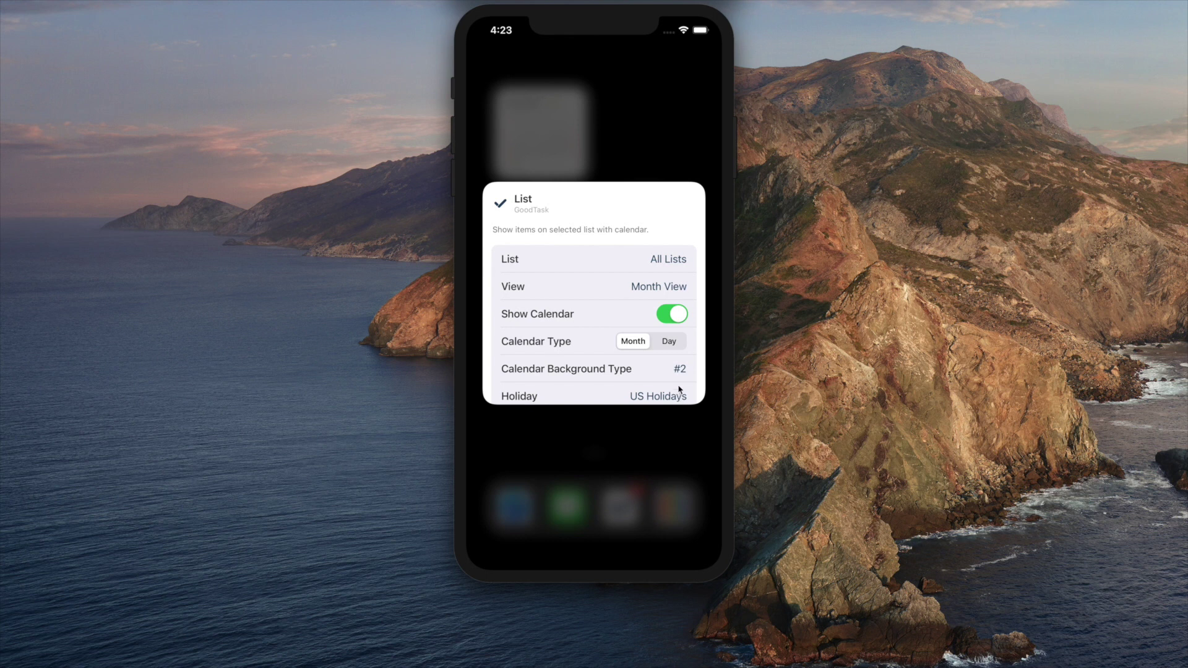
# Step: Leave the widget theme as Rounded and dismiss the widget settings
pyautogui.moveTo(662, 375); pyautogui.dragTo(668, 348)
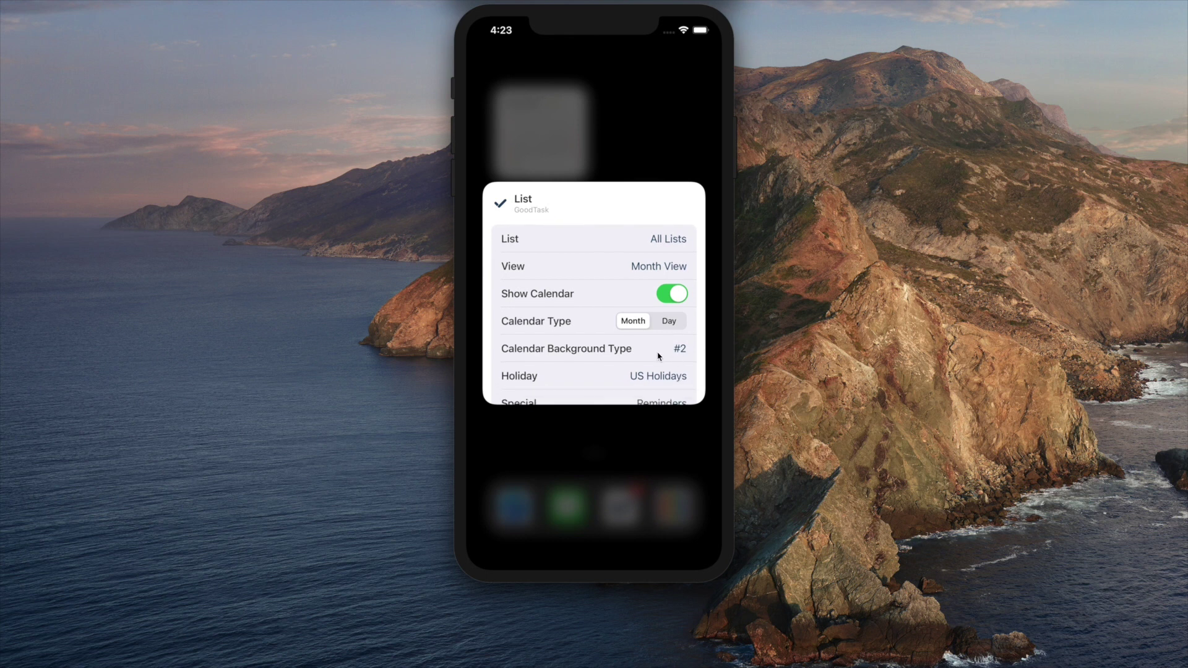
pyautogui.scroll(-5, 659, 355)
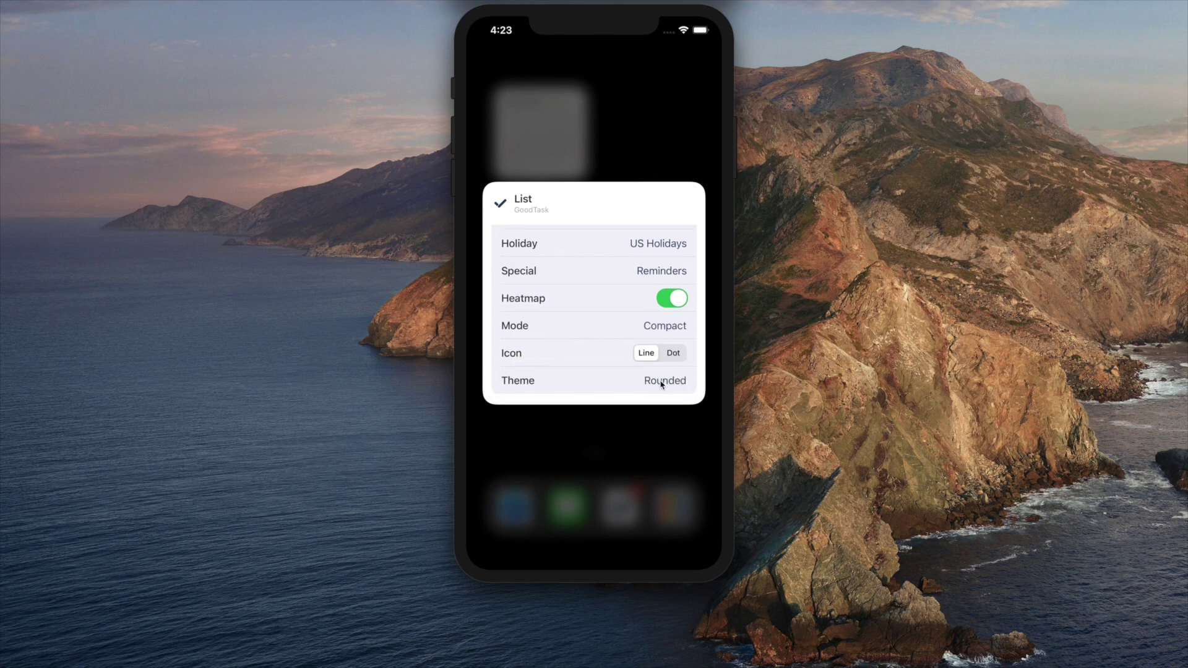
pyautogui.click(661, 381)
pyautogui.click(693, 91)
pyautogui.click(660, 427)
# Step: Launch GoodTask and add a new theme under Settings > Appearance > Widget Theme
pyautogui.click(628, 526)
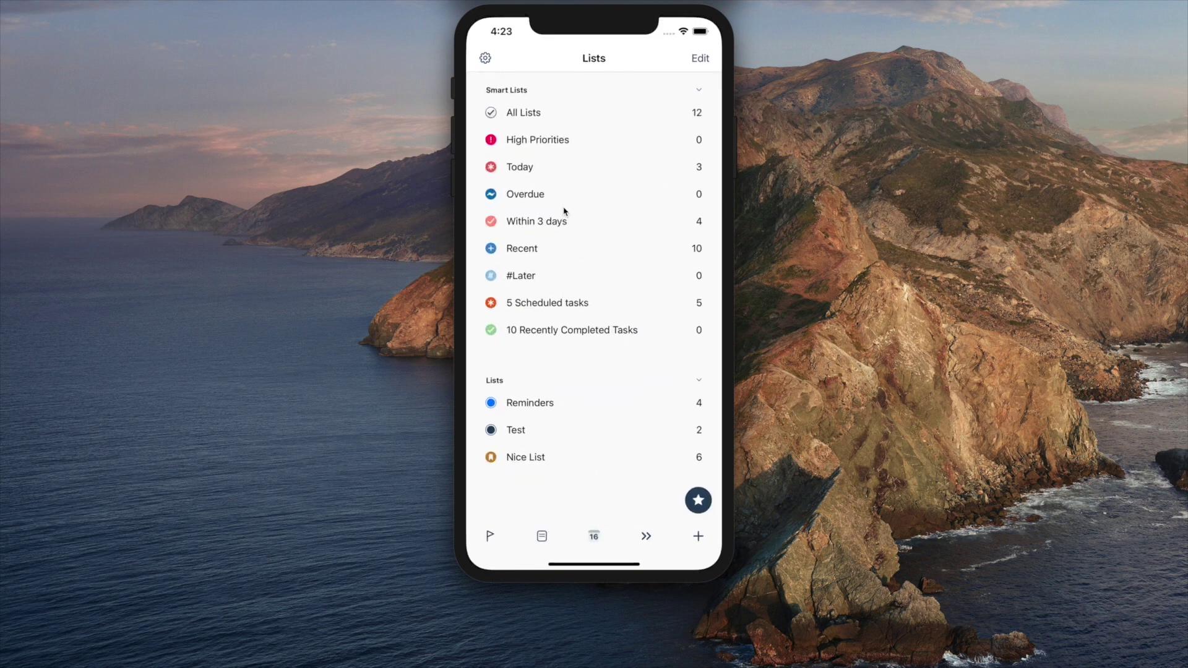
pyautogui.click(485, 58)
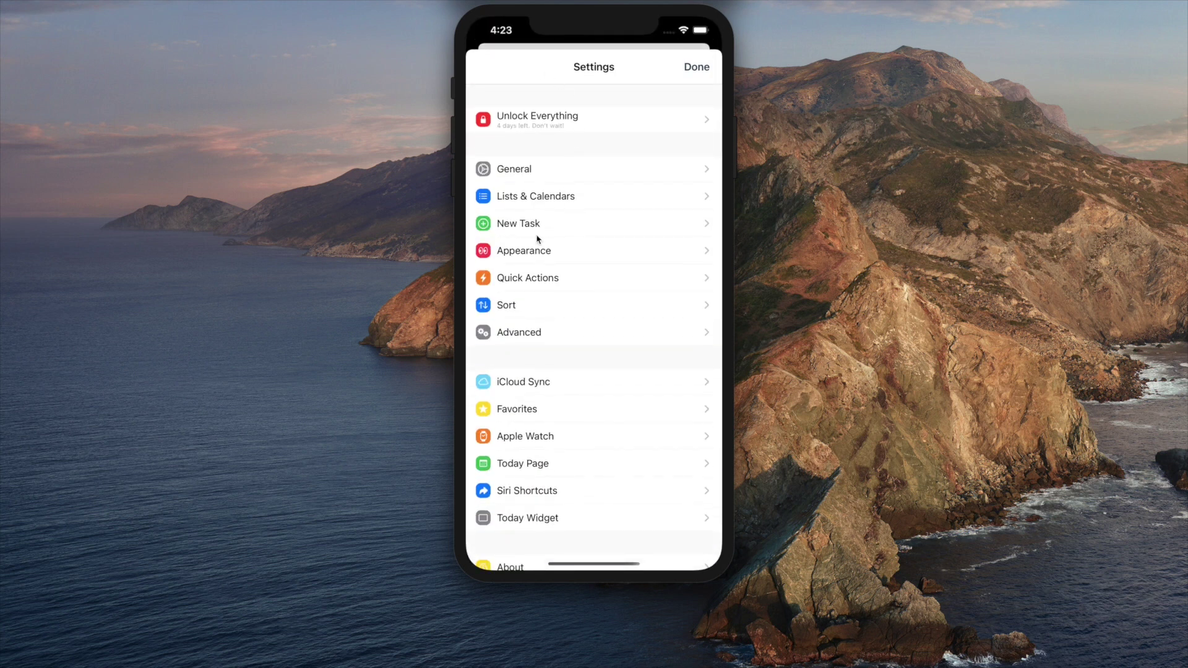
pyautogui.click(519, 255)
pyautogui.click(559, 156)
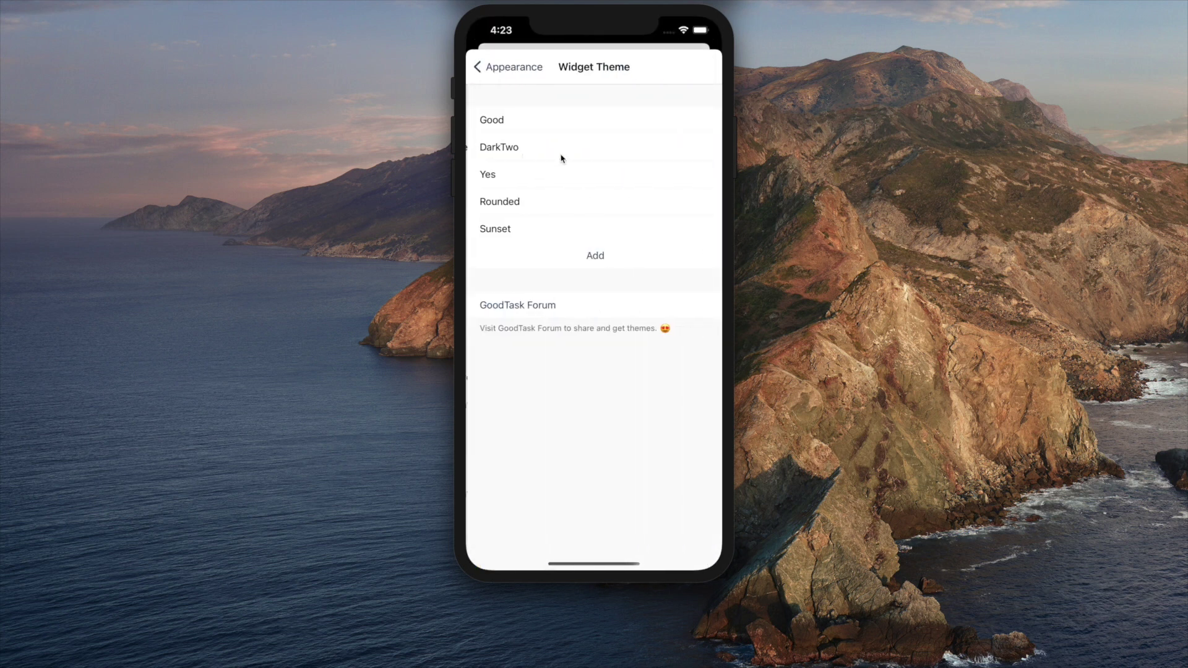
pyautogui.click(595, 257)
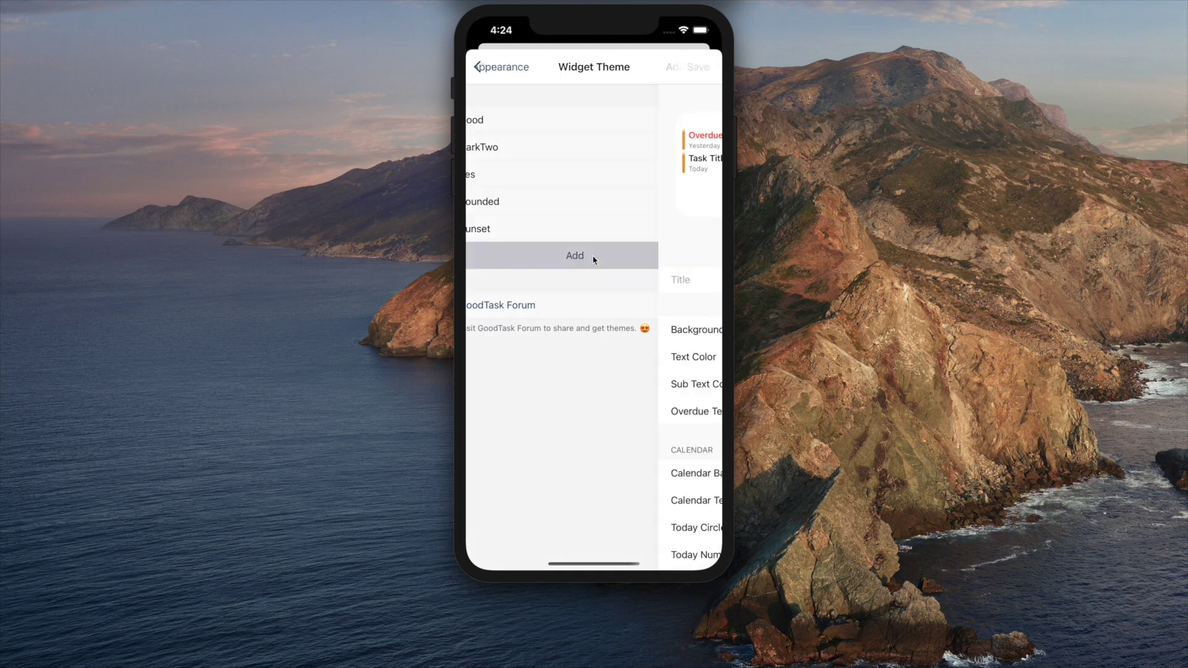
pyautogui.scroll(-2, 612, 310)
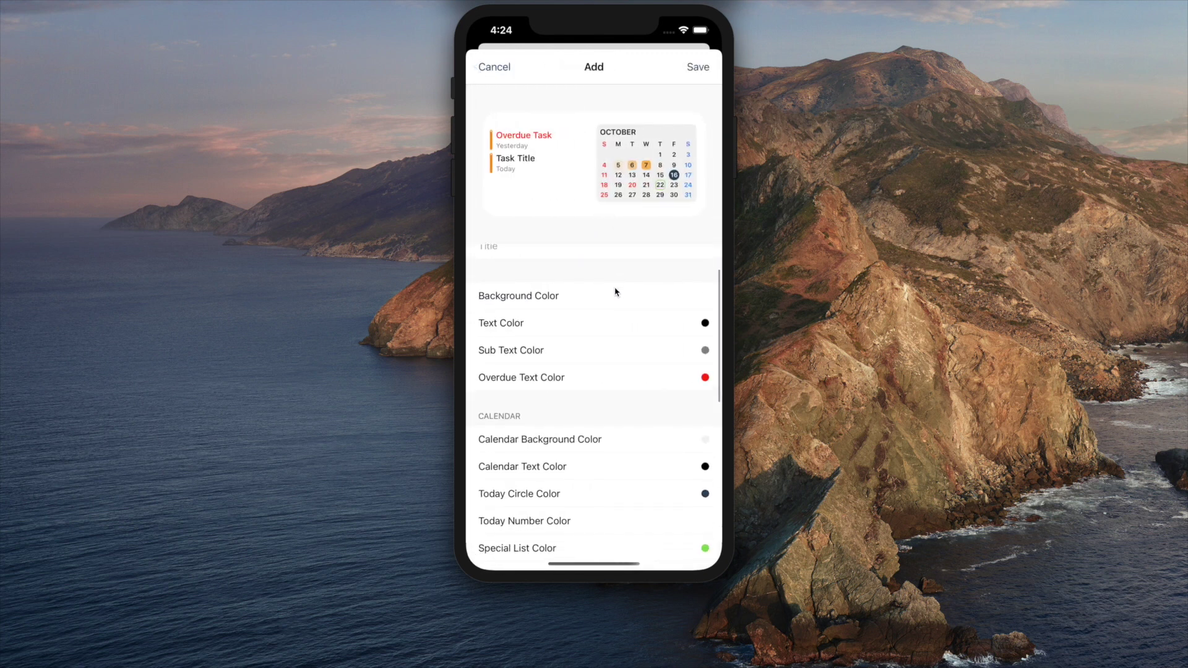
# Step: Title the theme 'New Theme' with a yellow background and green text
pyautogui.click(575, 264)
pyautogui.write('New Theme')
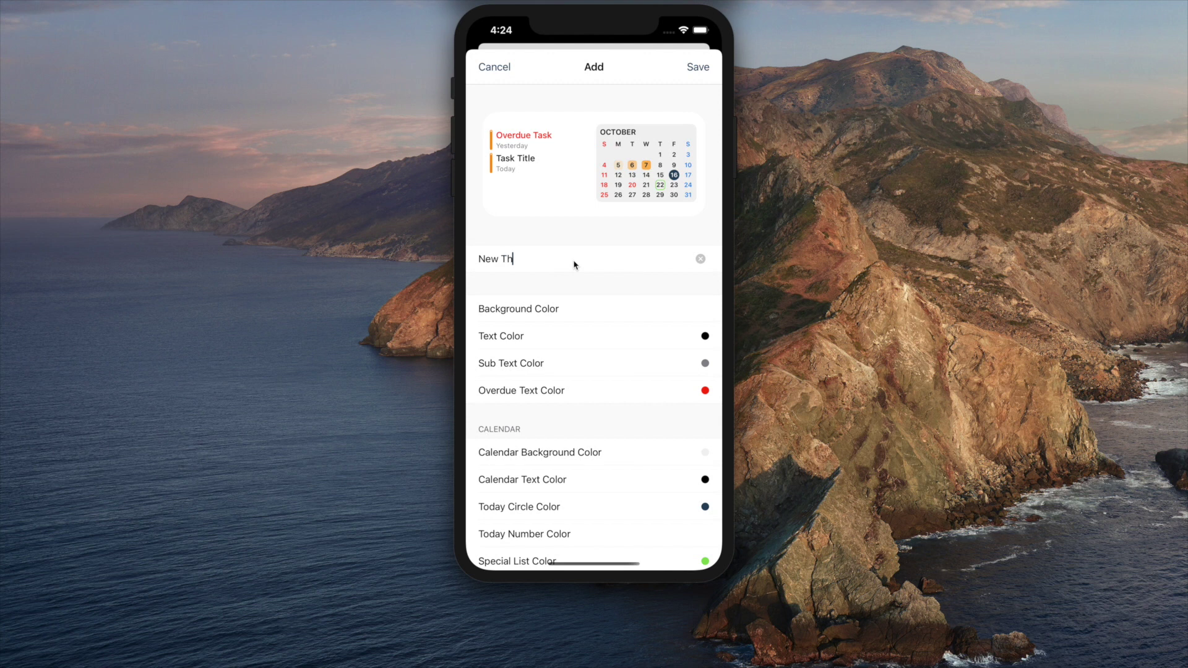
pyautogui.click(615, 307)
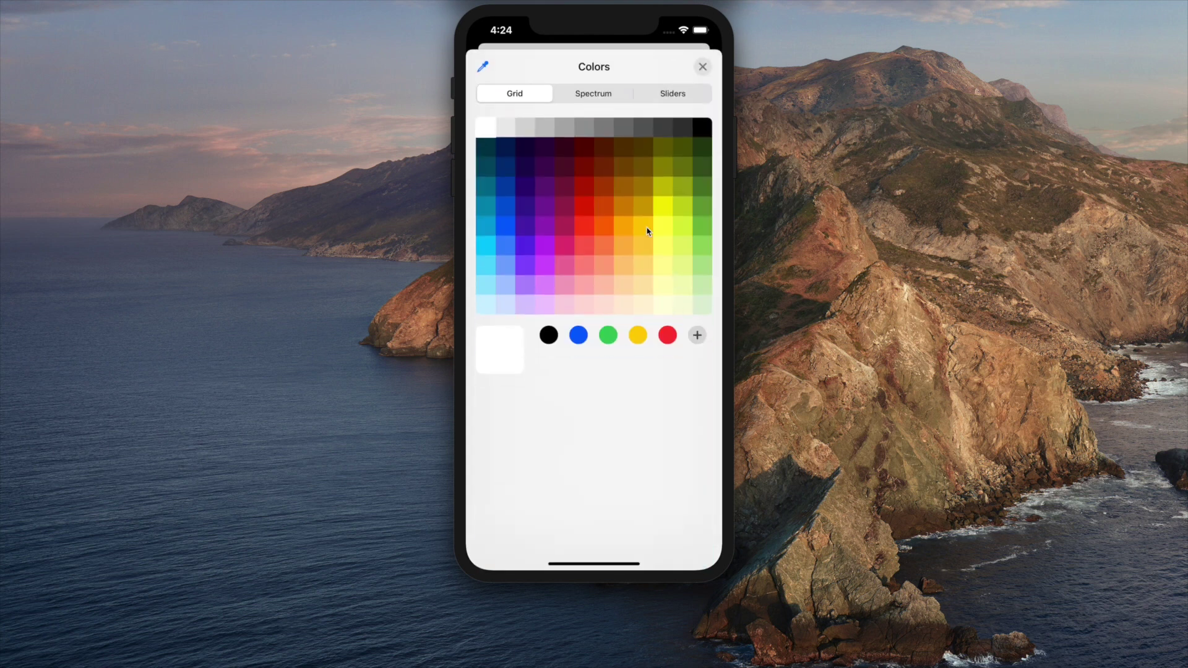
pyautogui.click(647, 231)
pyautogui.click(702, 71)
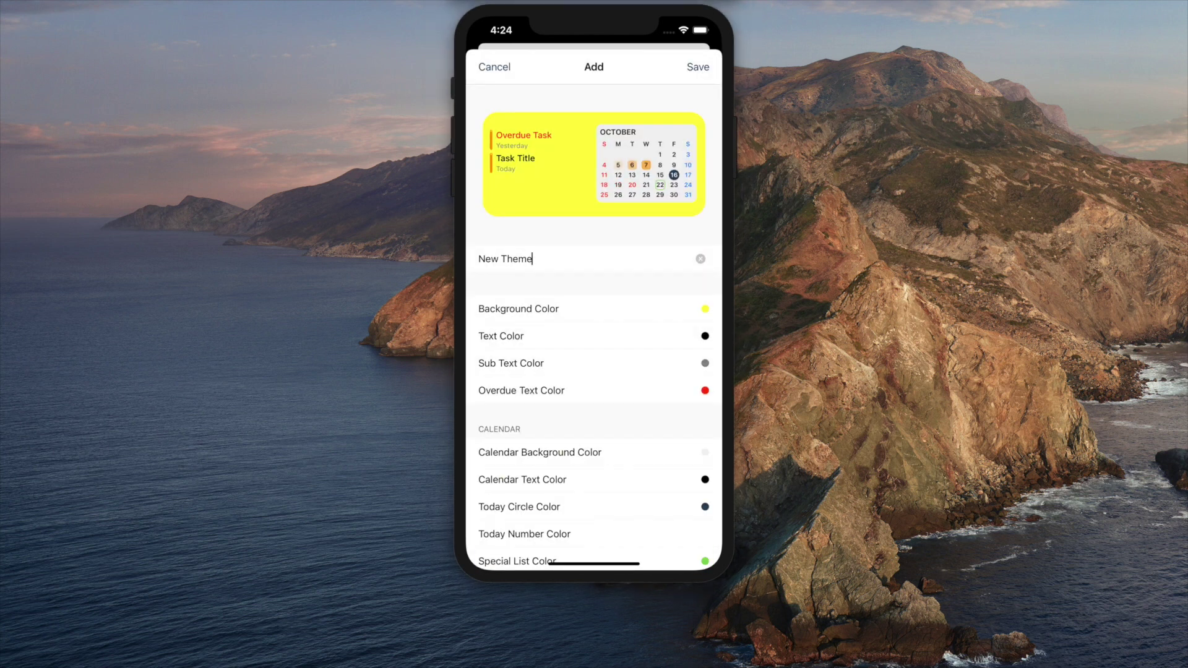
pyautogui.click(700, 338)
pyautogui.click(700, 232)
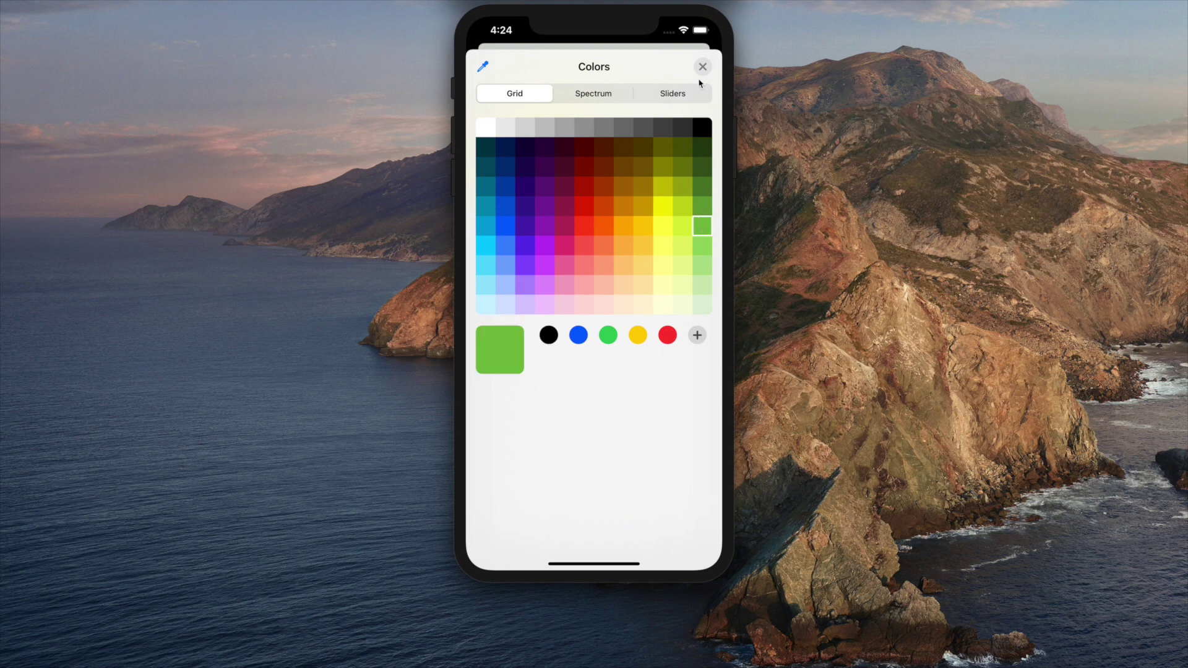
pyautogui.click(702, 67)
# Step: Give the calendar a teal background and pale yellow-green text
pyautogui.scroll(-3, 643, 260)
pyautogui.click(658, 385)
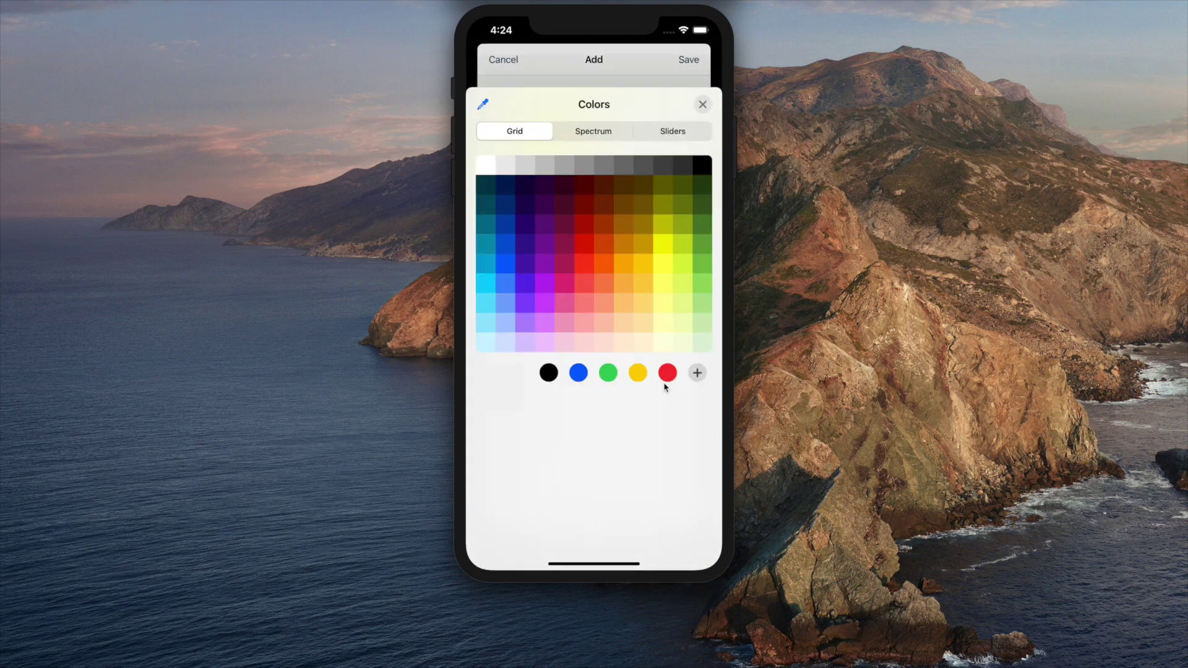
pyautogui.click(486, 183)
pyautogui.click(702, 67)
pyautogui.scroll(-2, 676, 293)
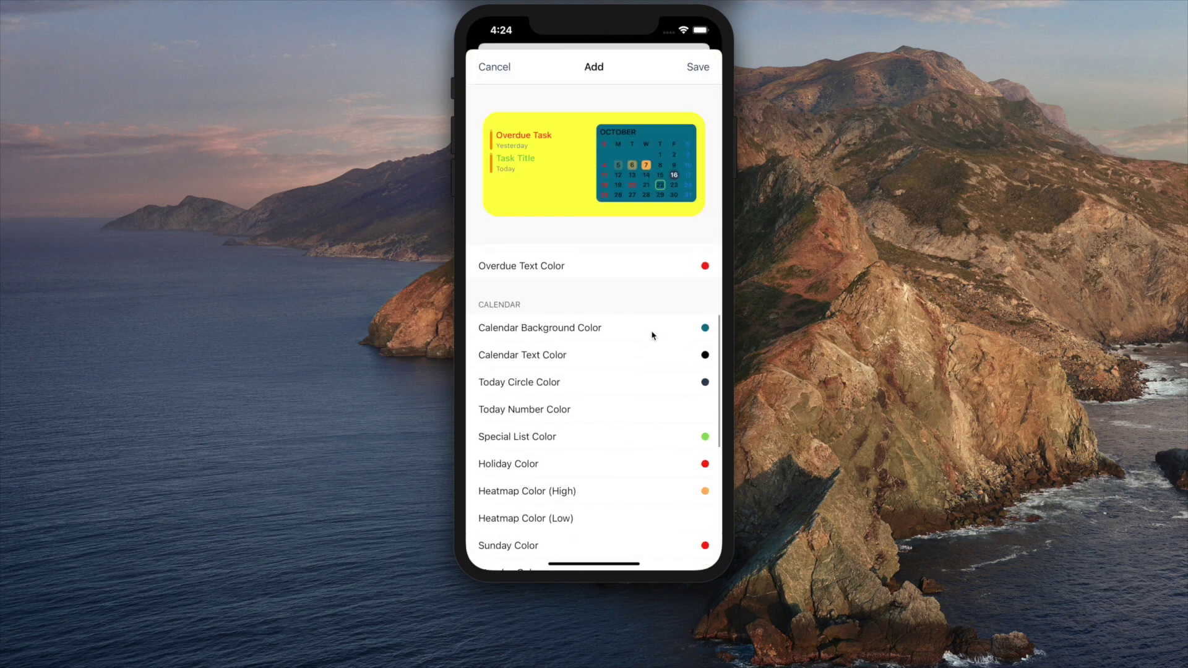
pyautogui.click(657, 350)
pyautogui.click(683, 265)
pyautogui.click(701, 67)
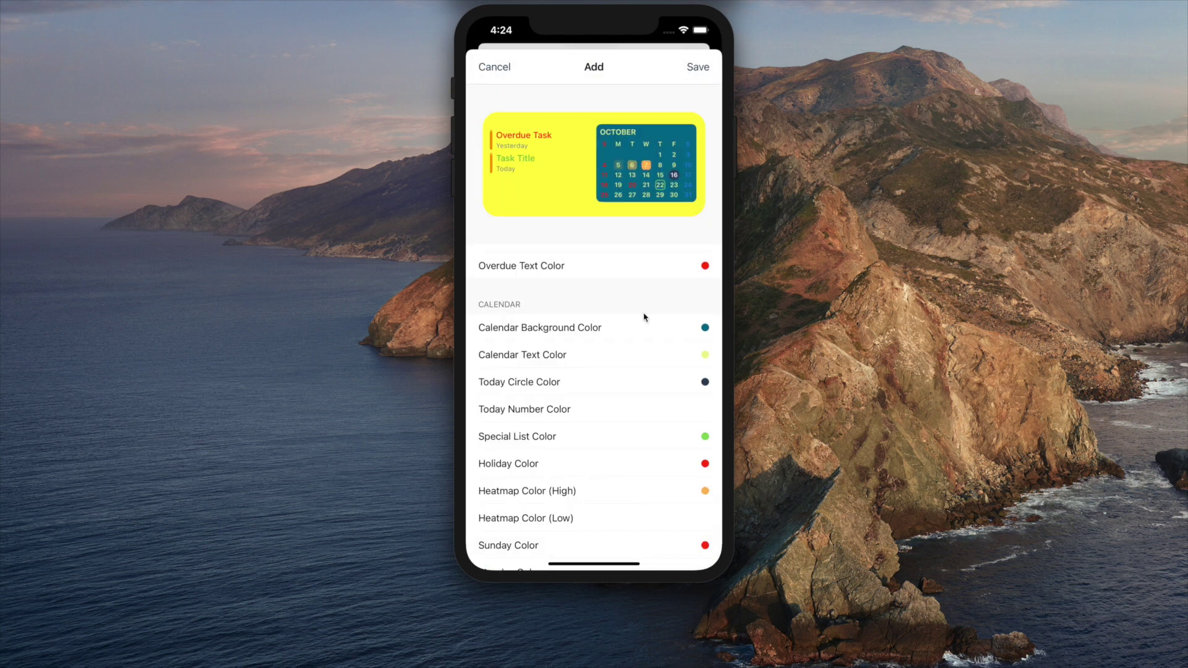
# Step: Set the high heatmap colour to dark red and give the low heatmap a custom colour
pyautogui.scroll(-3, 641, 313)
pyautogui.click(616, 399)
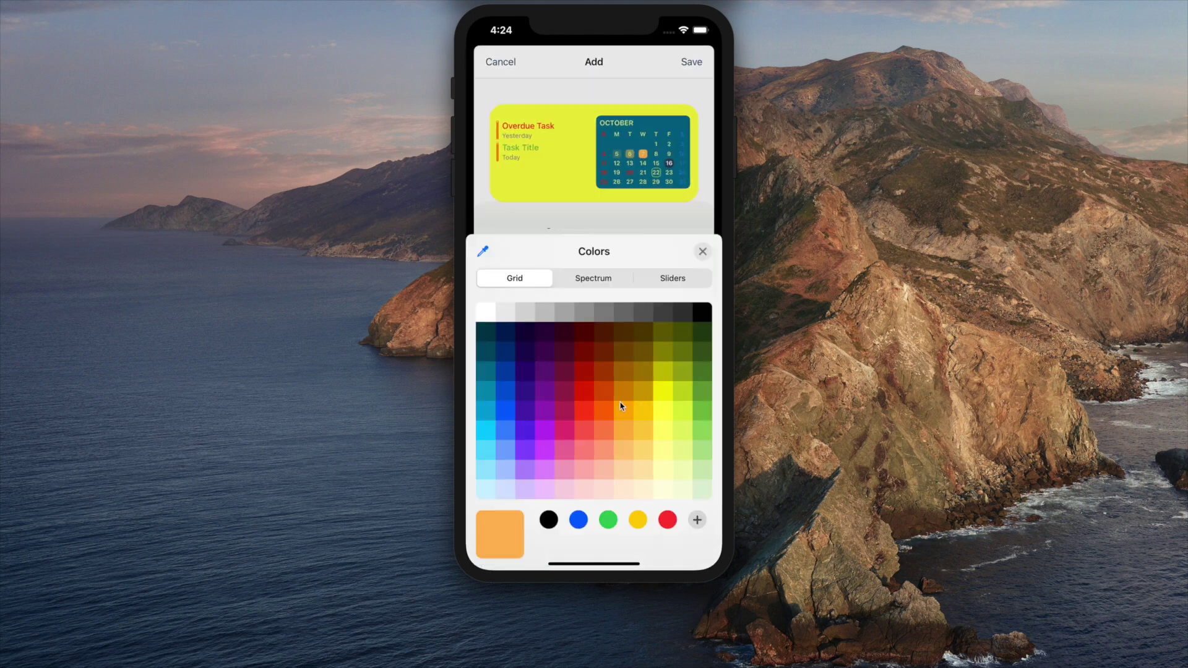
pyautogui.click(583, 146)
pyautogui.click(702, 67)
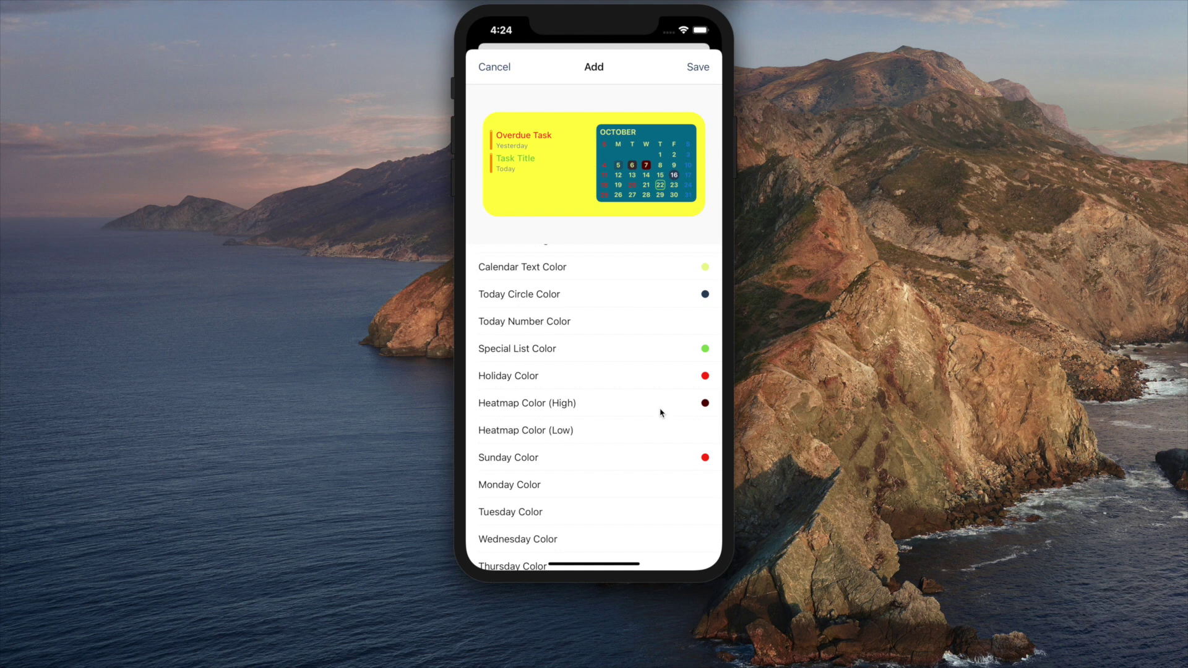
pyautogui.click(660, 432)
pyautogui.click(611, 486)
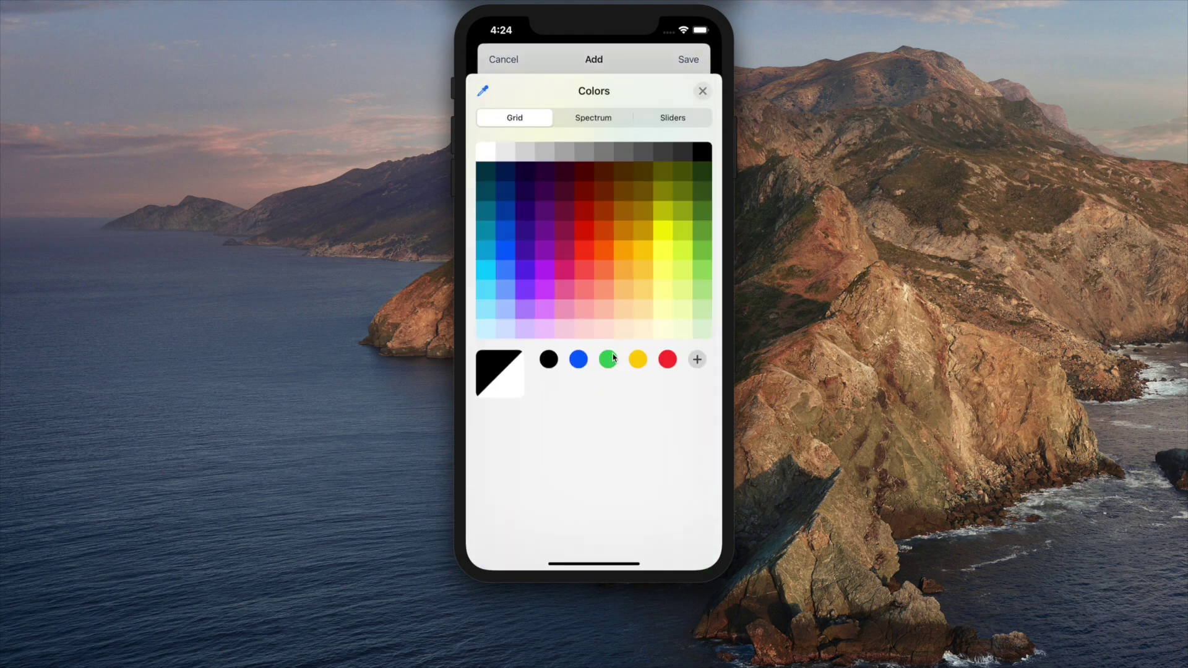
# Step: Make the low heatmap colour pink
pyautogui.click(589, 268)
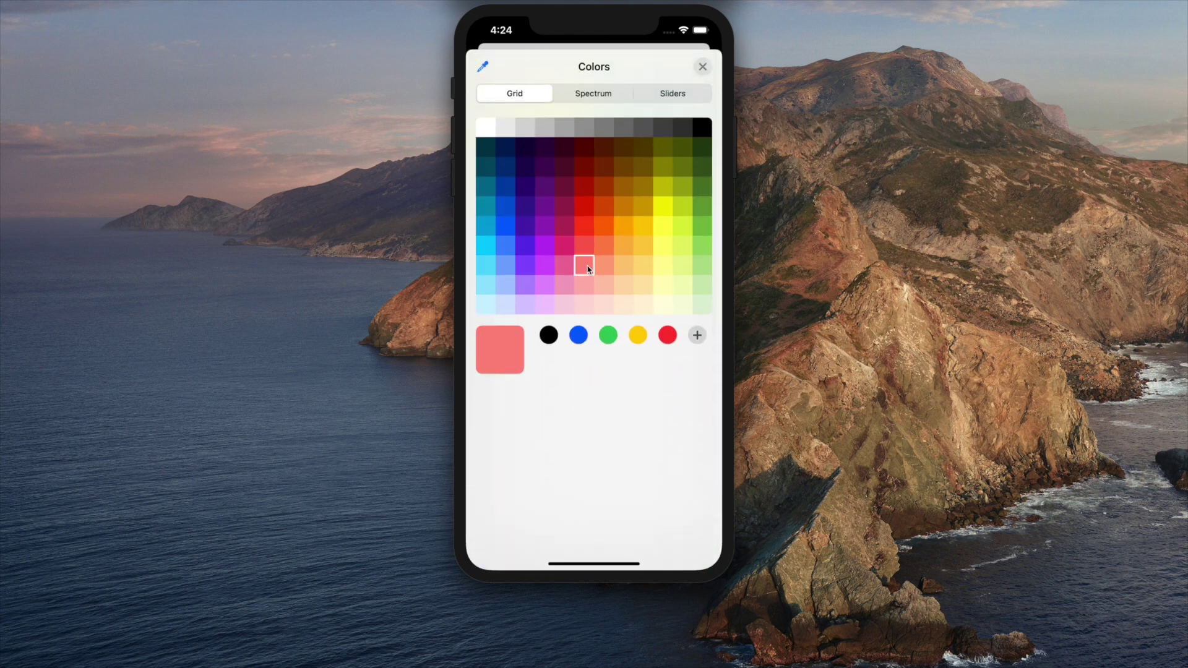
pyautogui.click(703, 67)
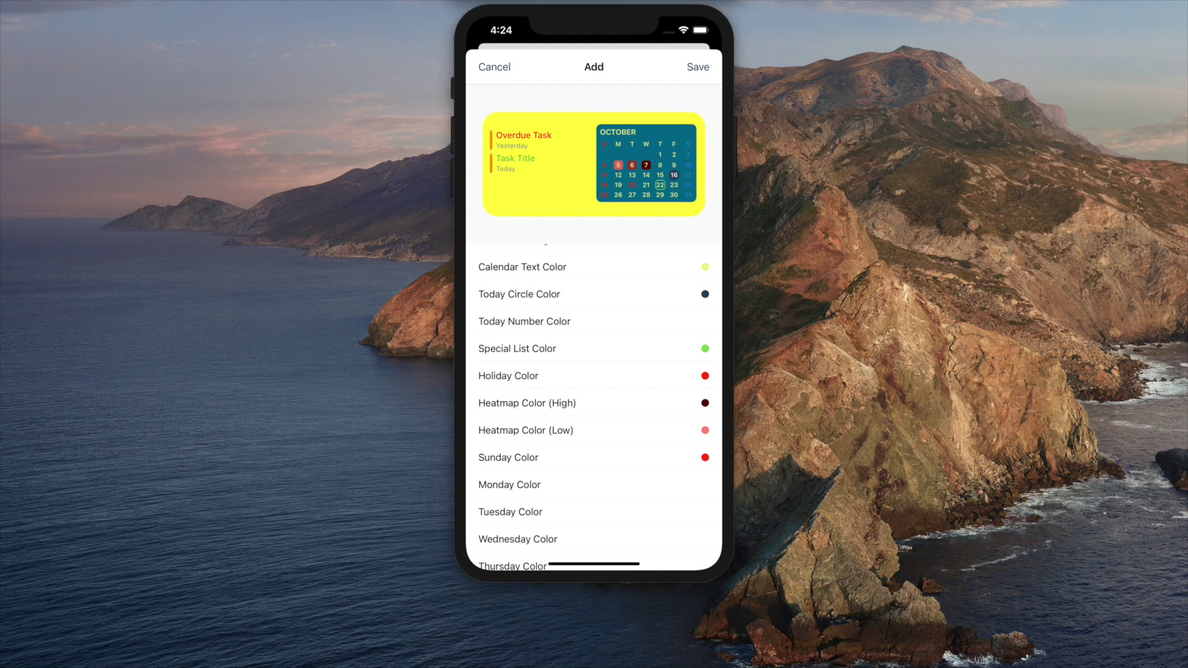
pyautogui.moveTo(583, 473); pyautogui.dragTo(583, 379)
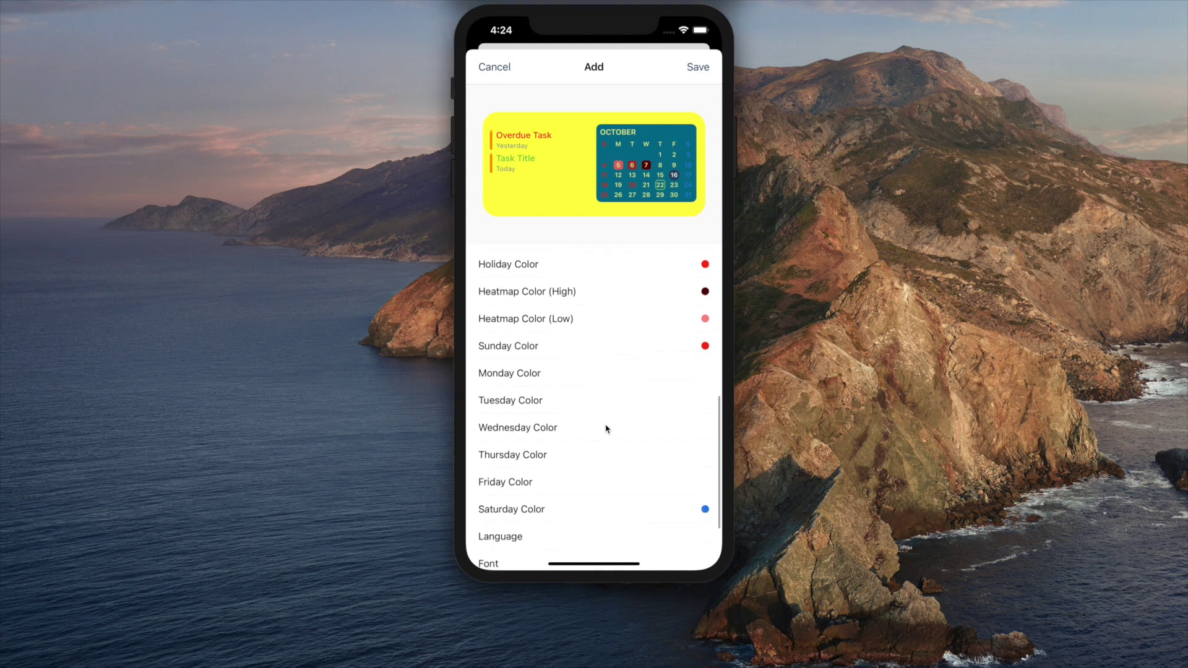
# Step: Give Saturday a custom light cyan colour
pyautogui.click(631, 496)
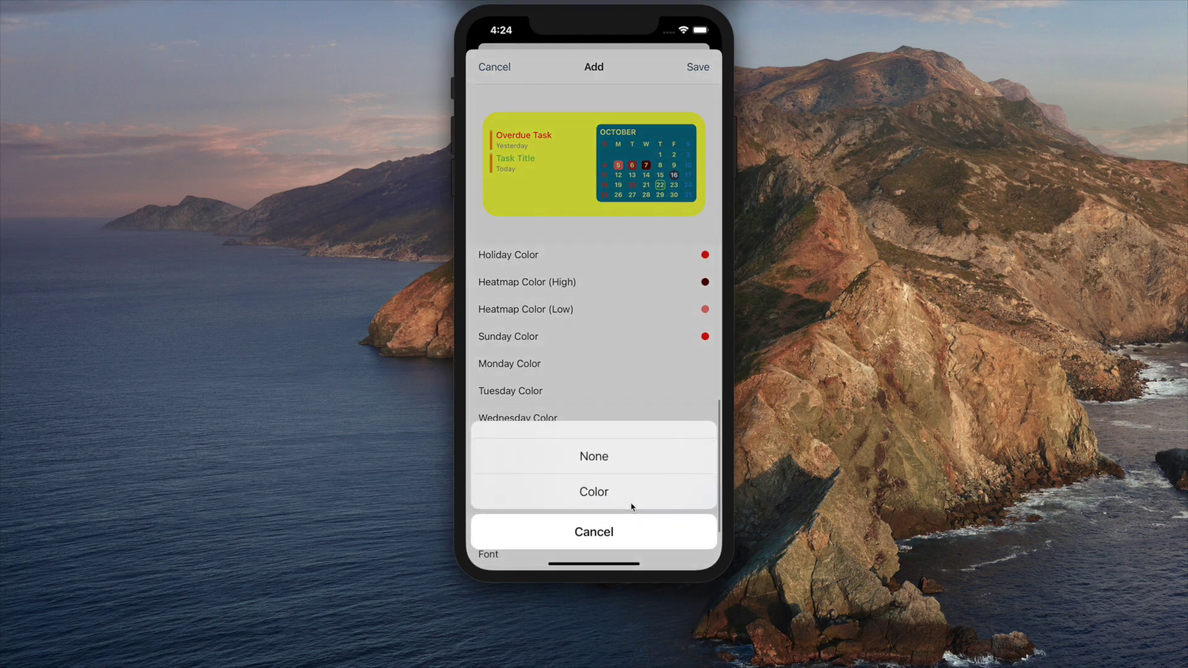
pyautogui.click(612, 503)
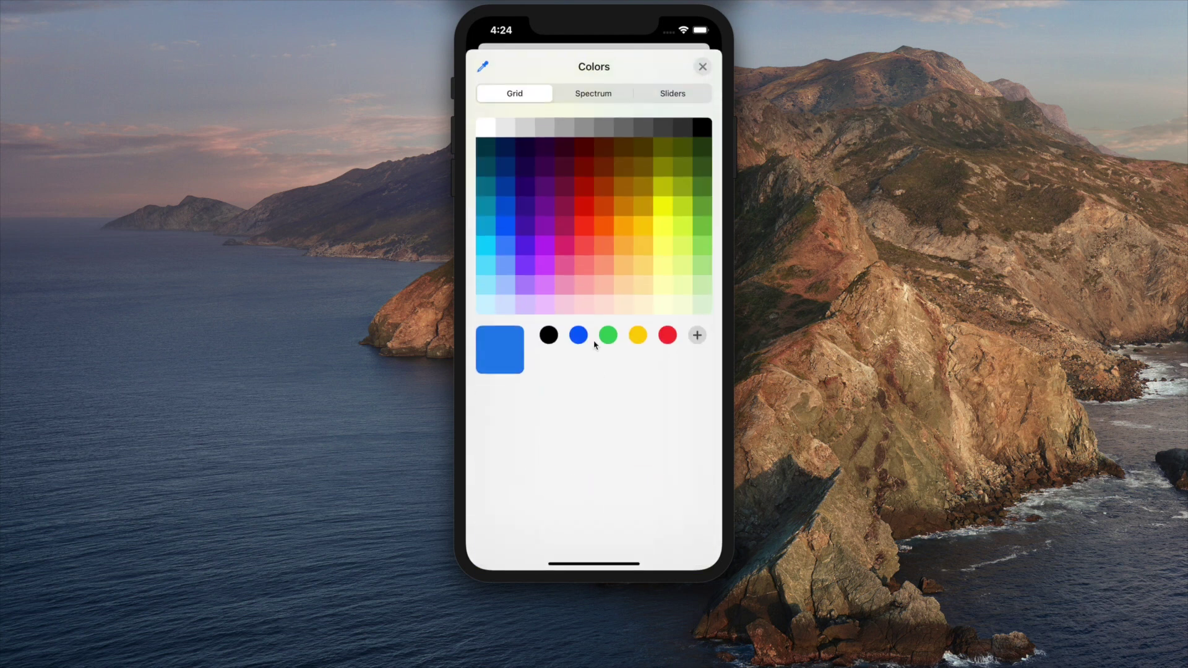
pyautogui.click(486, 284)
pyautogui.click(702, 67)
pyautogui.moveTo(633, 416); pyautogui.dragTo(642, 381)
pyautogui.click(603, 488)
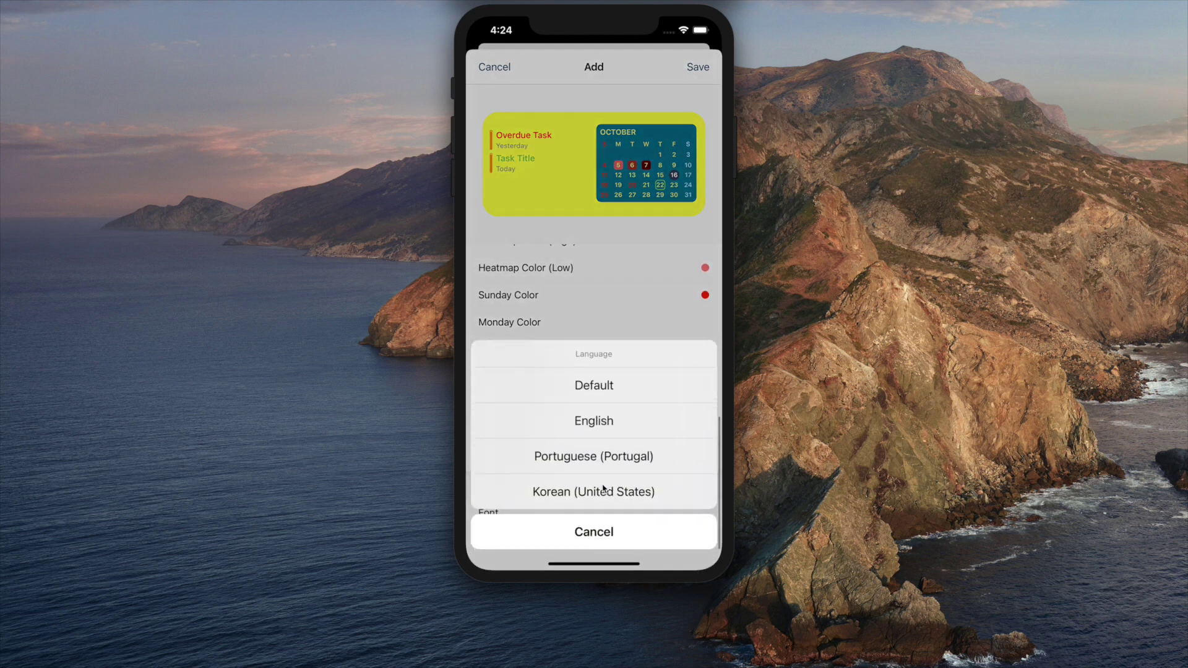
# Step: Leave the language unchanged, set the font to New York, and save the theme
pyautogui.click(592, 544)
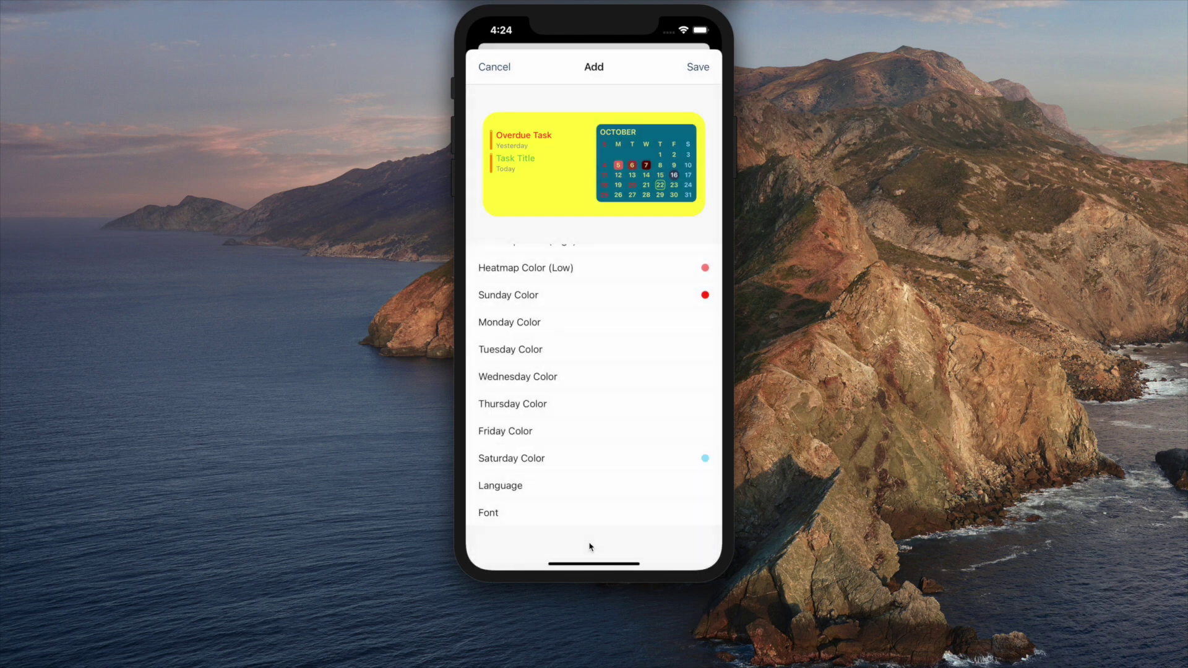
pyautogui.click(610, 513)
pyautogui.moveTo(620, 416)
pyautogui.mouseDown()
pyautogui.moveTo(644, 313)
pyautogui.moveTo(636, 399)
pyautogui.mouseUp()
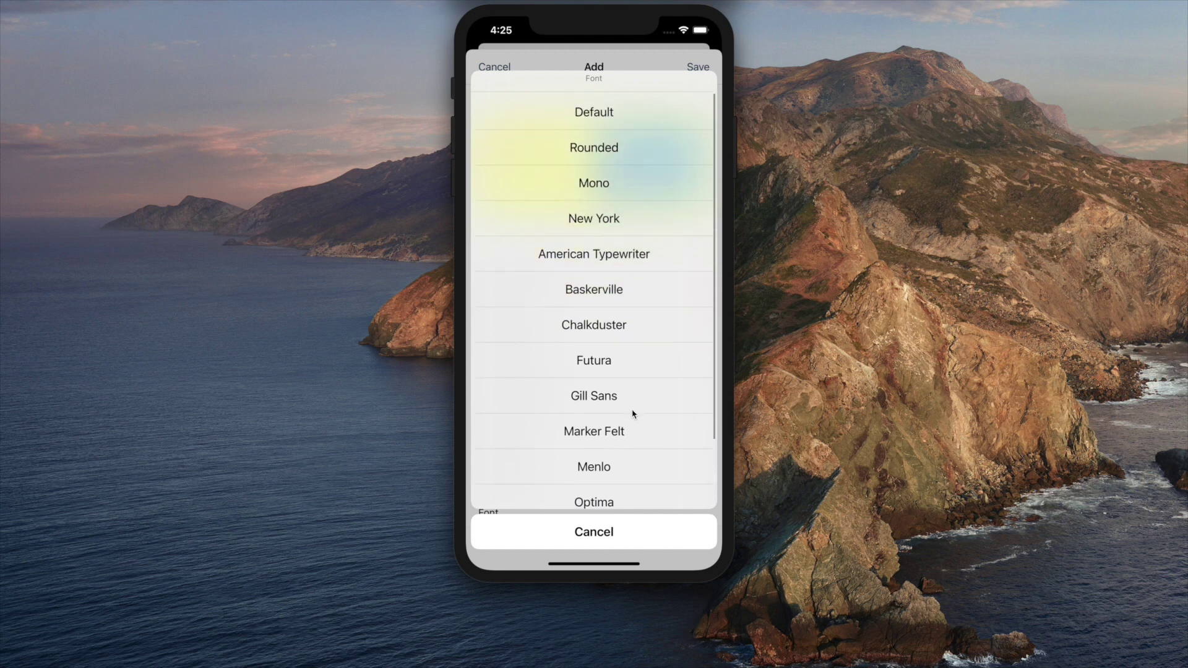
pyautogui.click(619, 224)
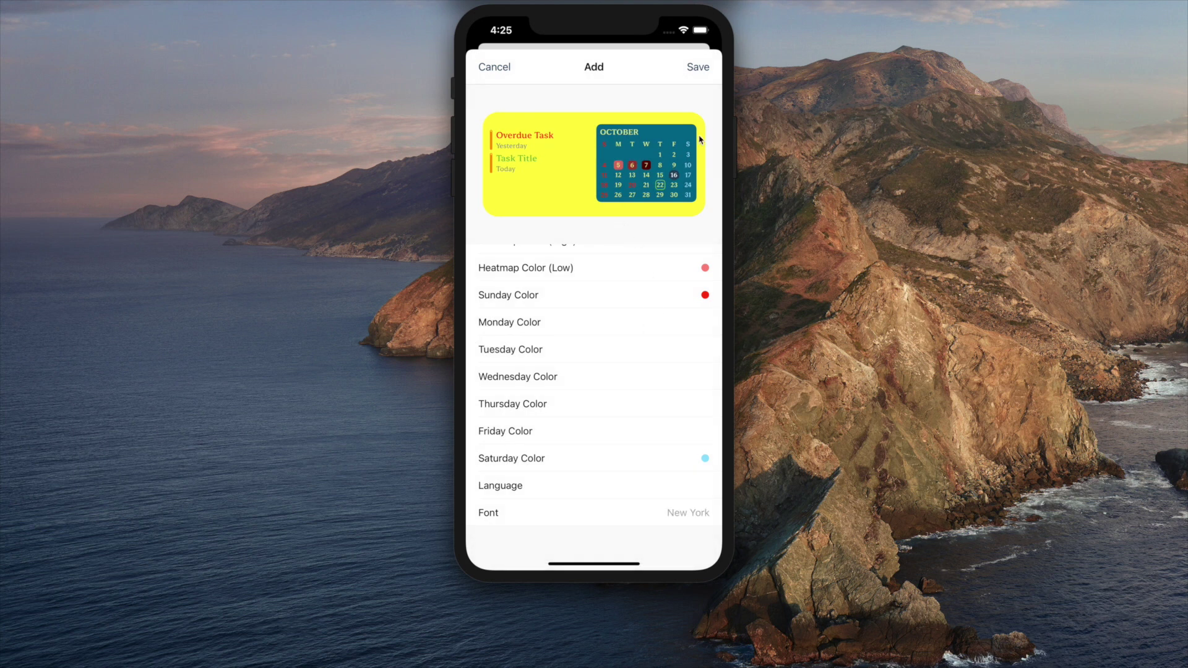
pyautogui.click(697, 67)
# Step: Share New Theme and copy its goodtask3://wtheme link to the clipboard
pyautogui.click(580, 256)
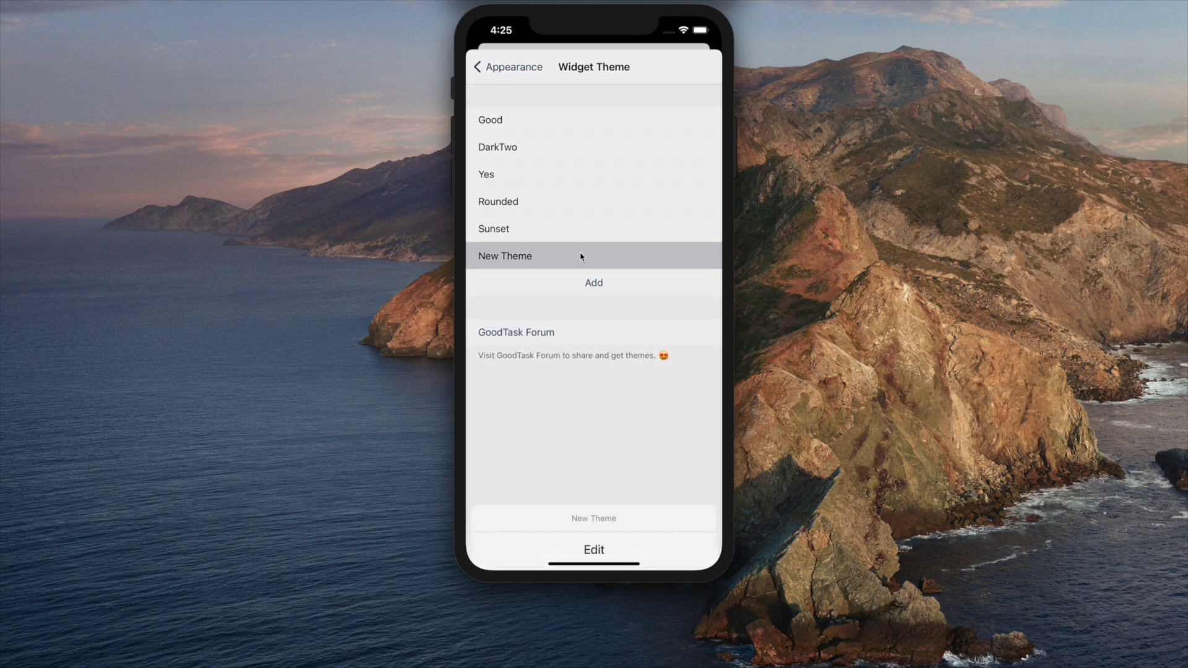
pyautogui.click(592, 493)
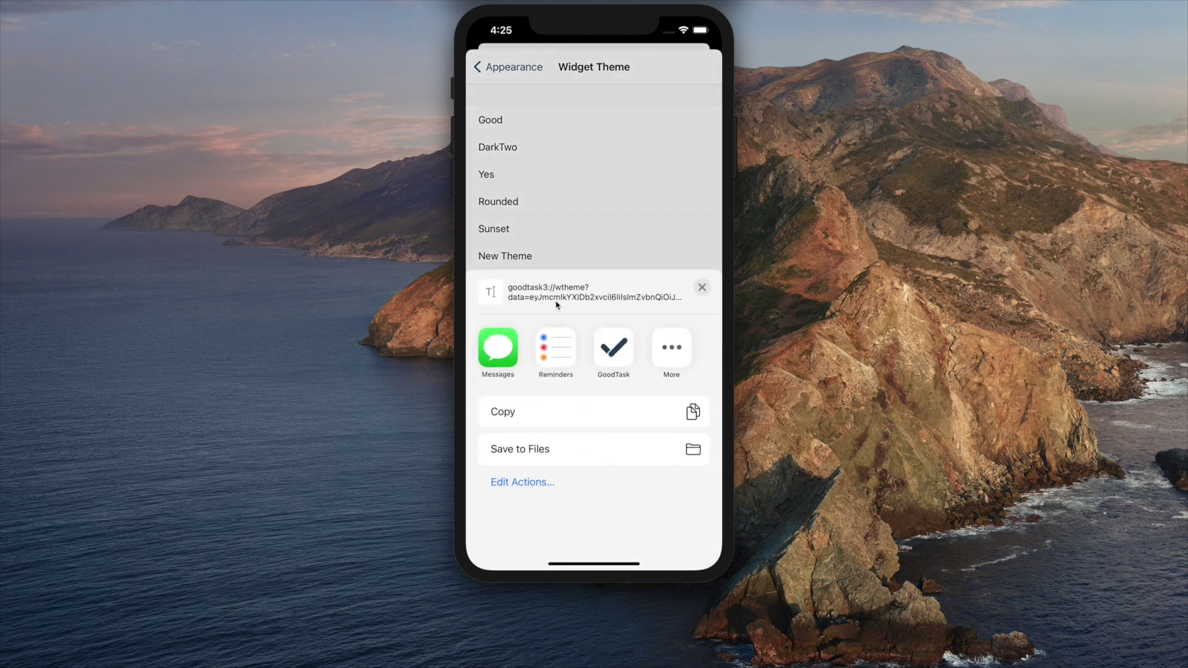
pyautogui.click(518, 420)
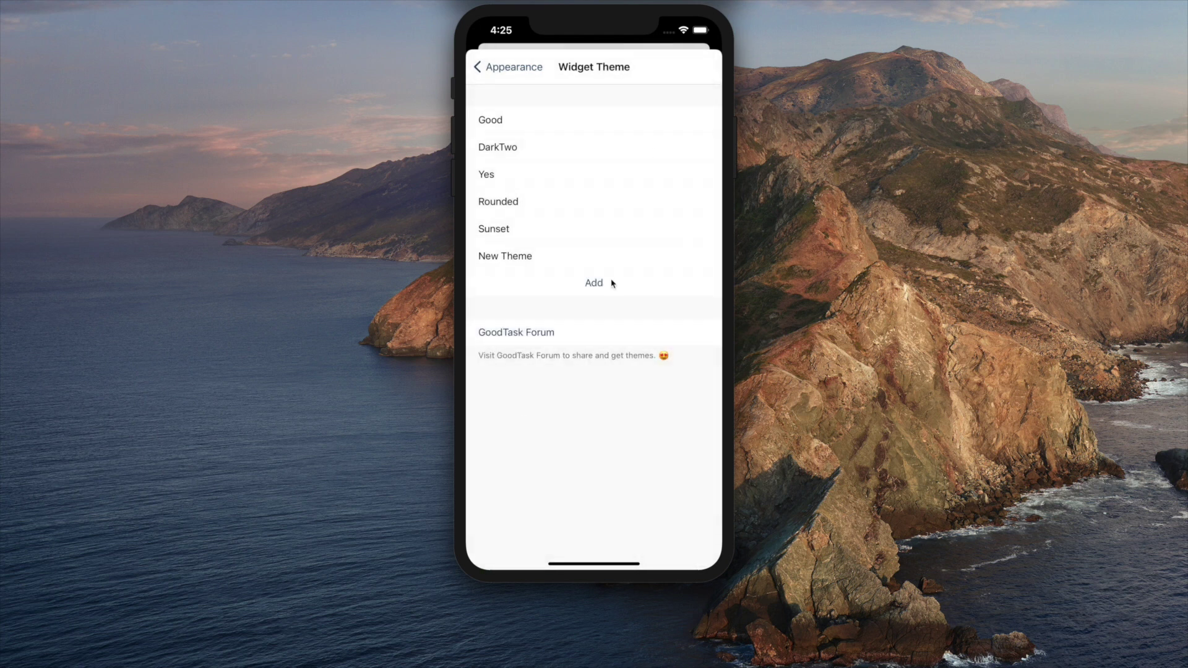
# Step: Paste and load the theme link in Safari, open it in GoodTask, then cancel the import
pyautogui.press('super+shift+h')
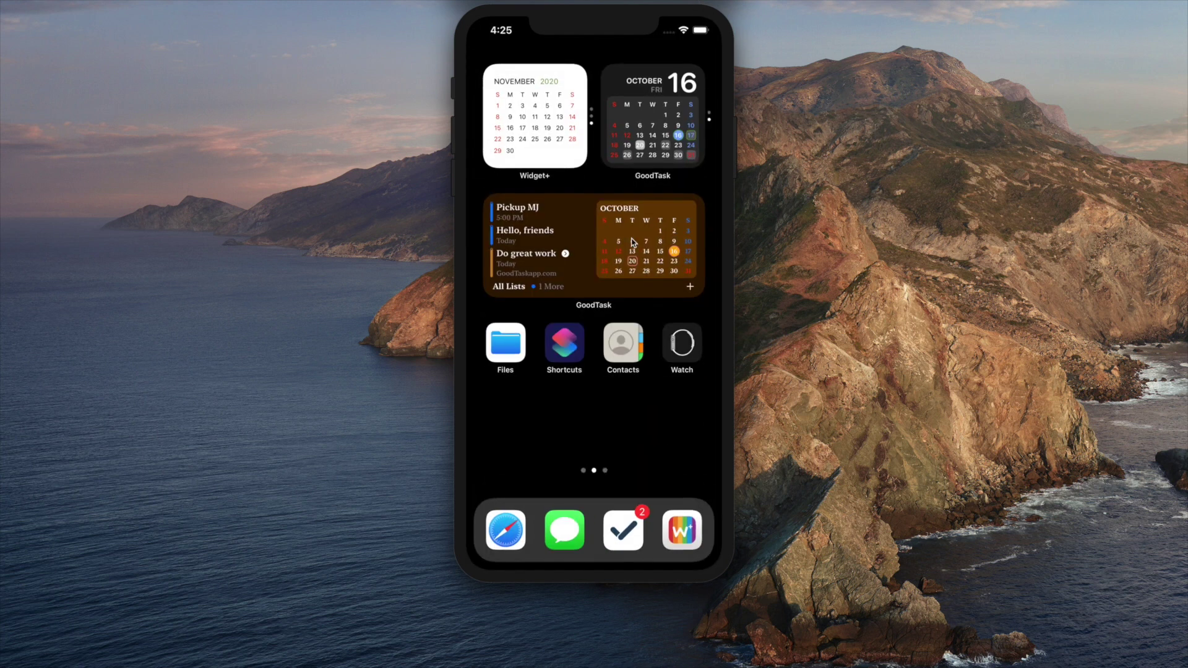
pyautogui.click(504, 530)
pyautogui.click(556, 57)
pyautogui.click(564, 84)
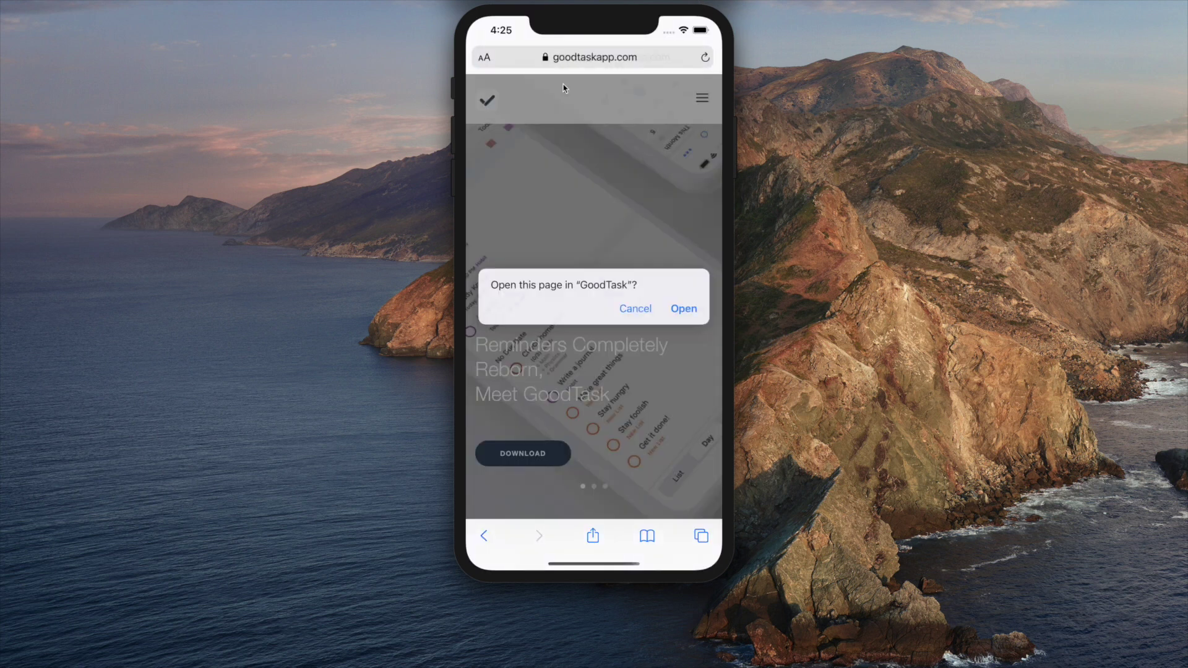
pyautogui.click(680, 307)
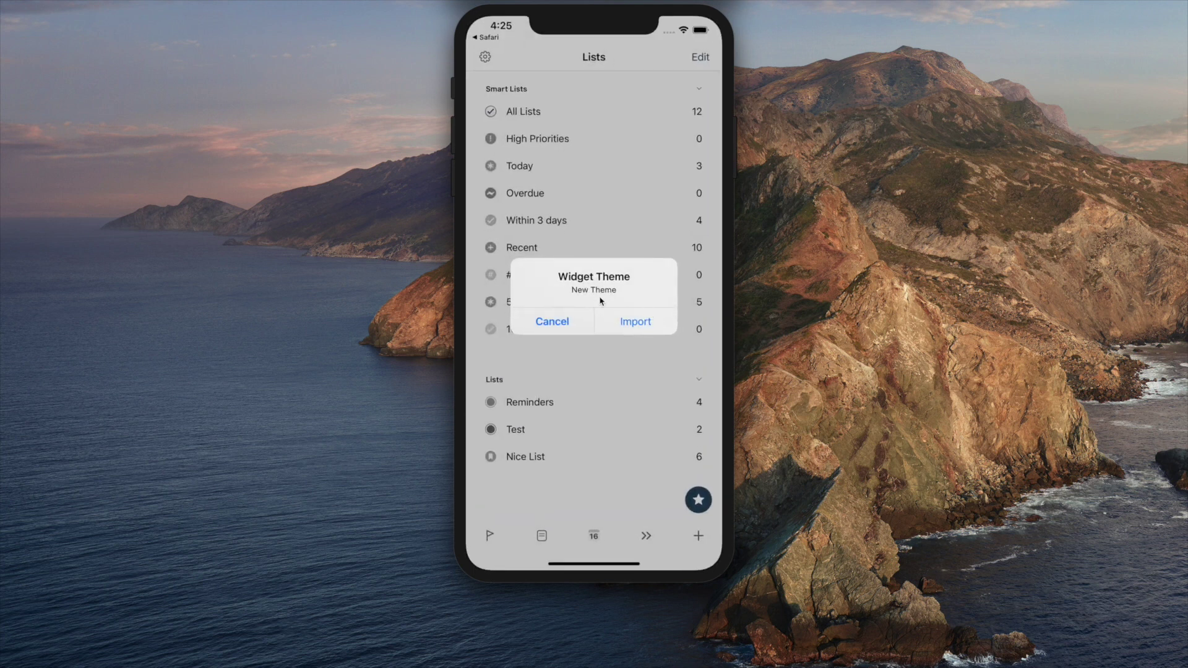
pyautogui.click(571, 326)
# Step: Show GoodTask's Widget Theme list under Settings > Appearance, with New Theme listed
pyautogui.click(484, 62)
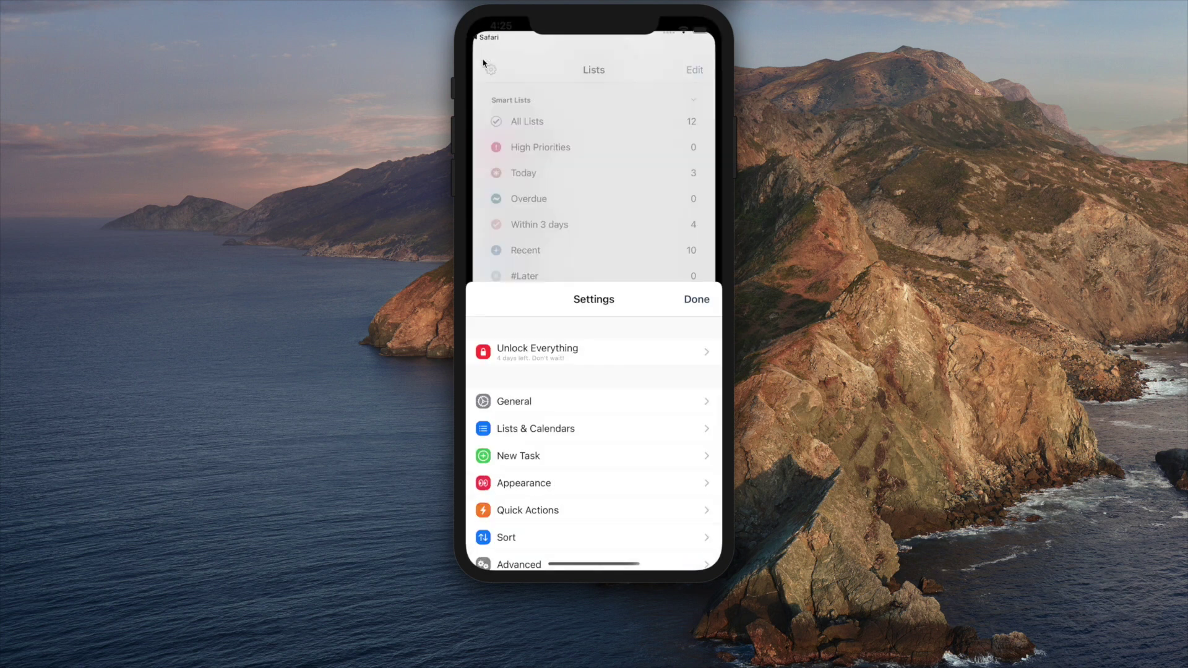
pyautogui.click(542, 251)
pyautogui.click(560, 145)
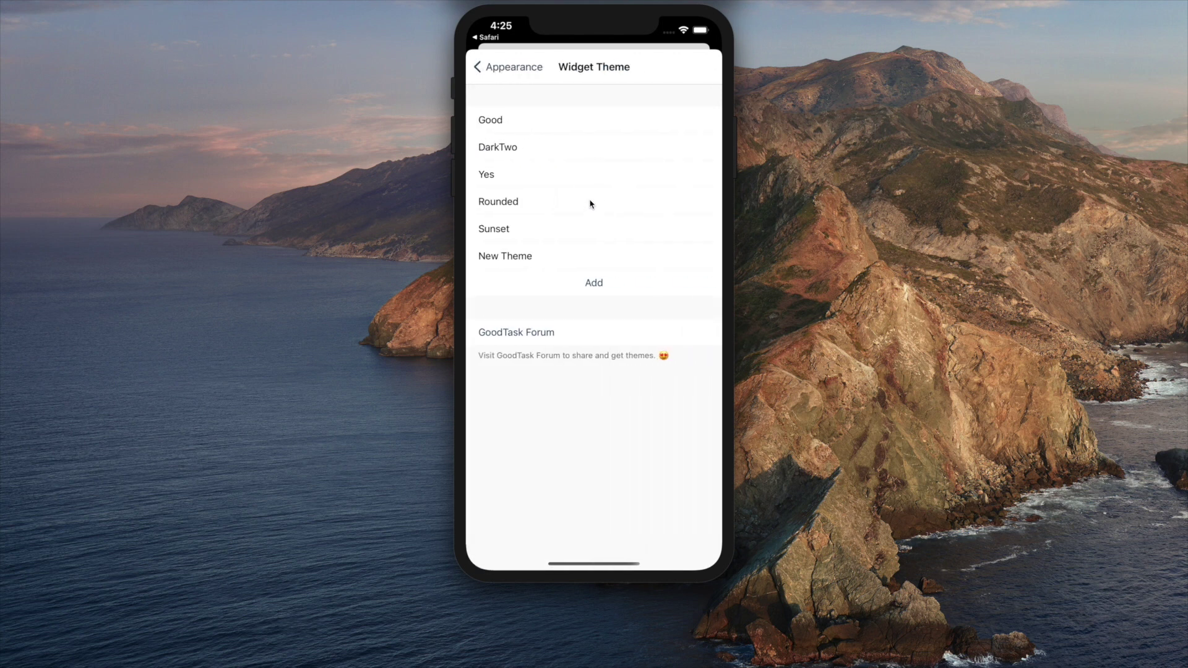